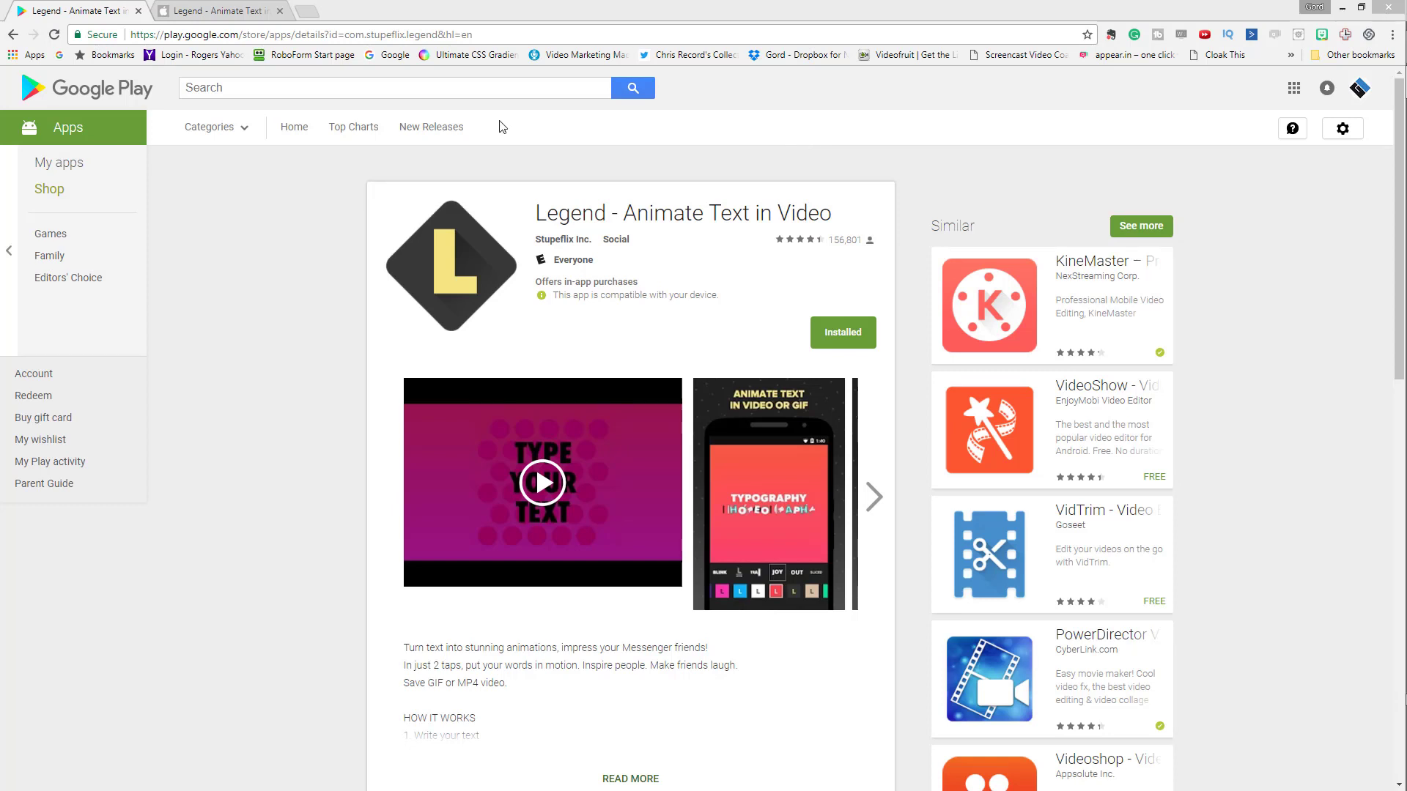
# Switch to the iTunes Preview listing for Legend - Animate Text in Video & GIF.
pyautogui.click(208, 13)
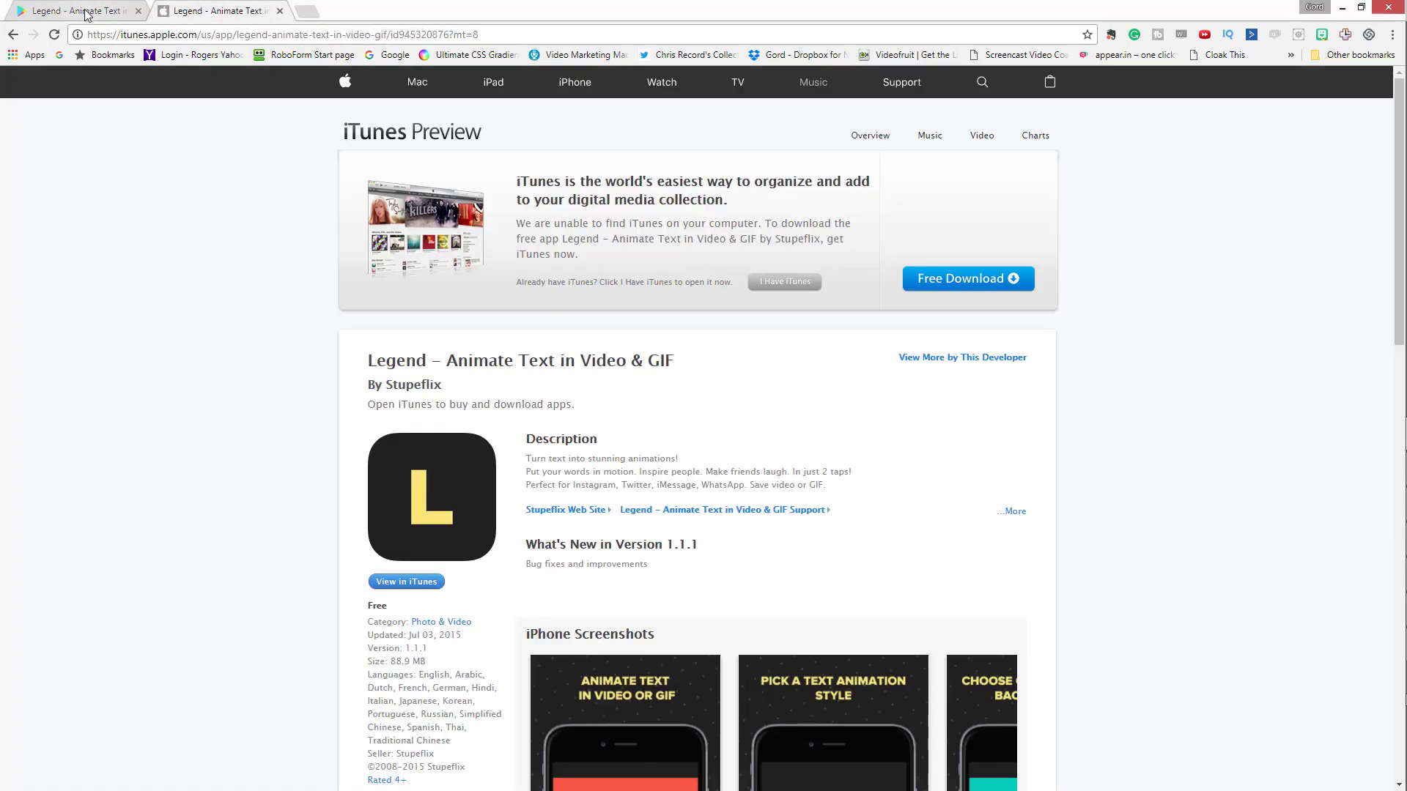
# Return to Legend's Google Play listing.
pyautogui.click(106, 11)
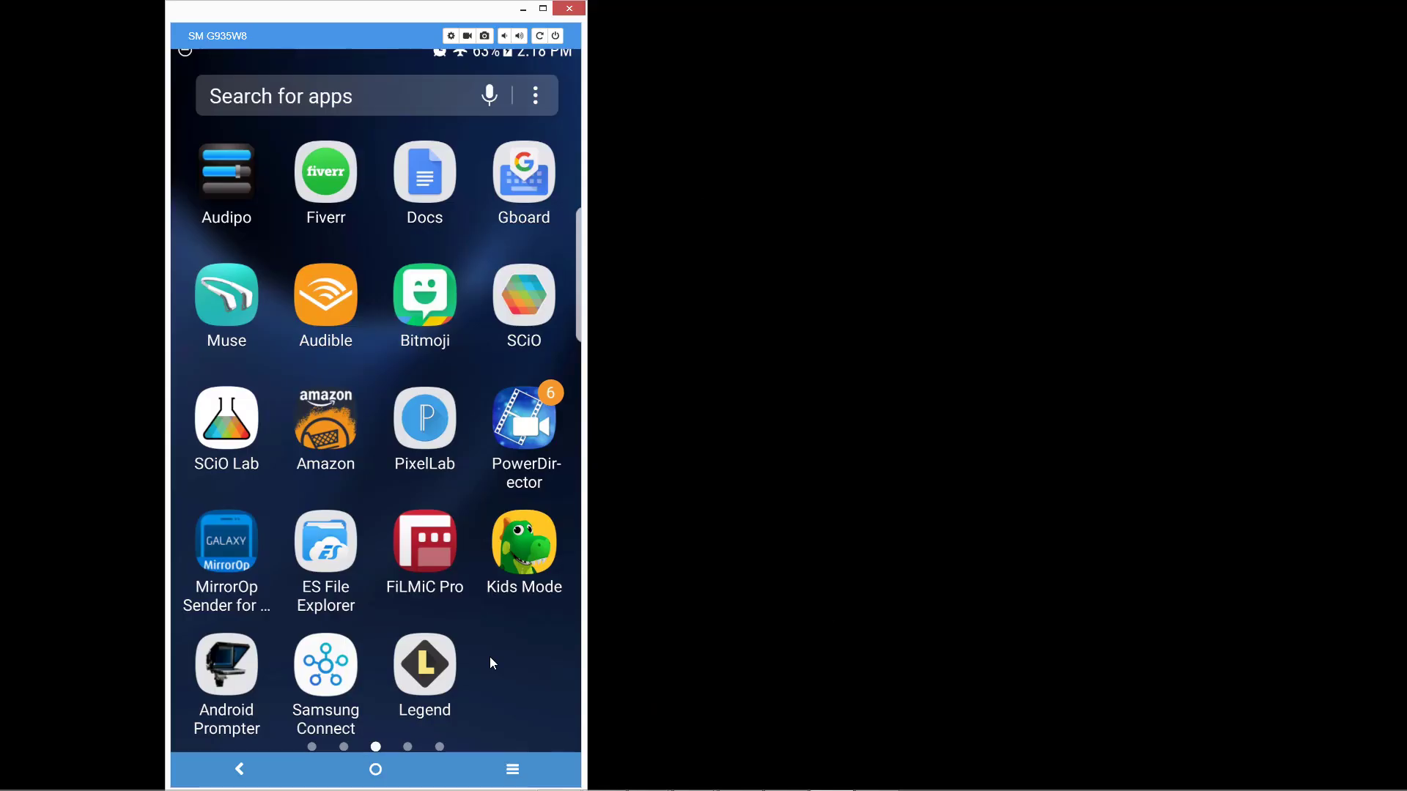
# Launch Legend, replace the sample quote with 'Explore nature and enjoy peace!', and open the gallery.
pyautogui.click(431, 661)
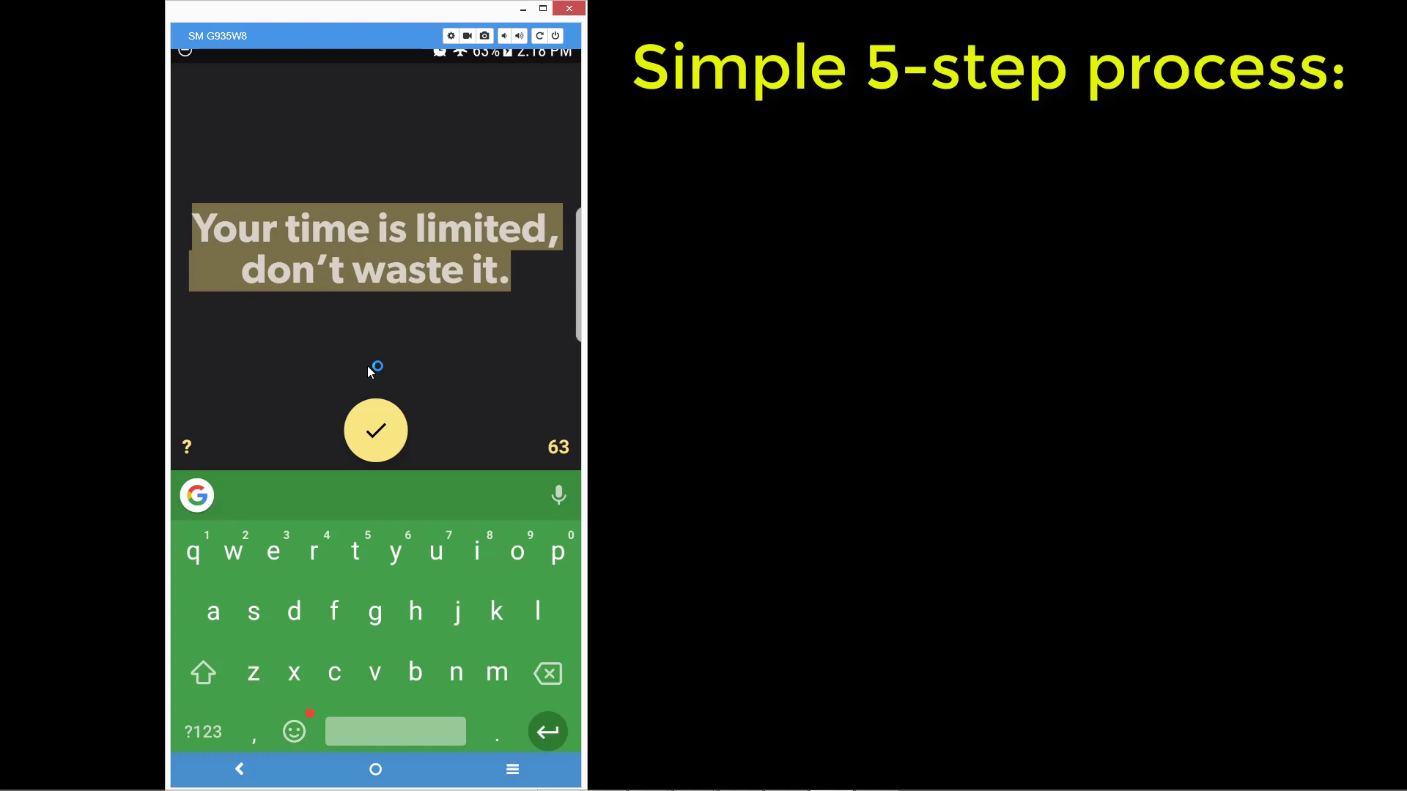
pyautogui.write('Explore nature and enjoy peace!')
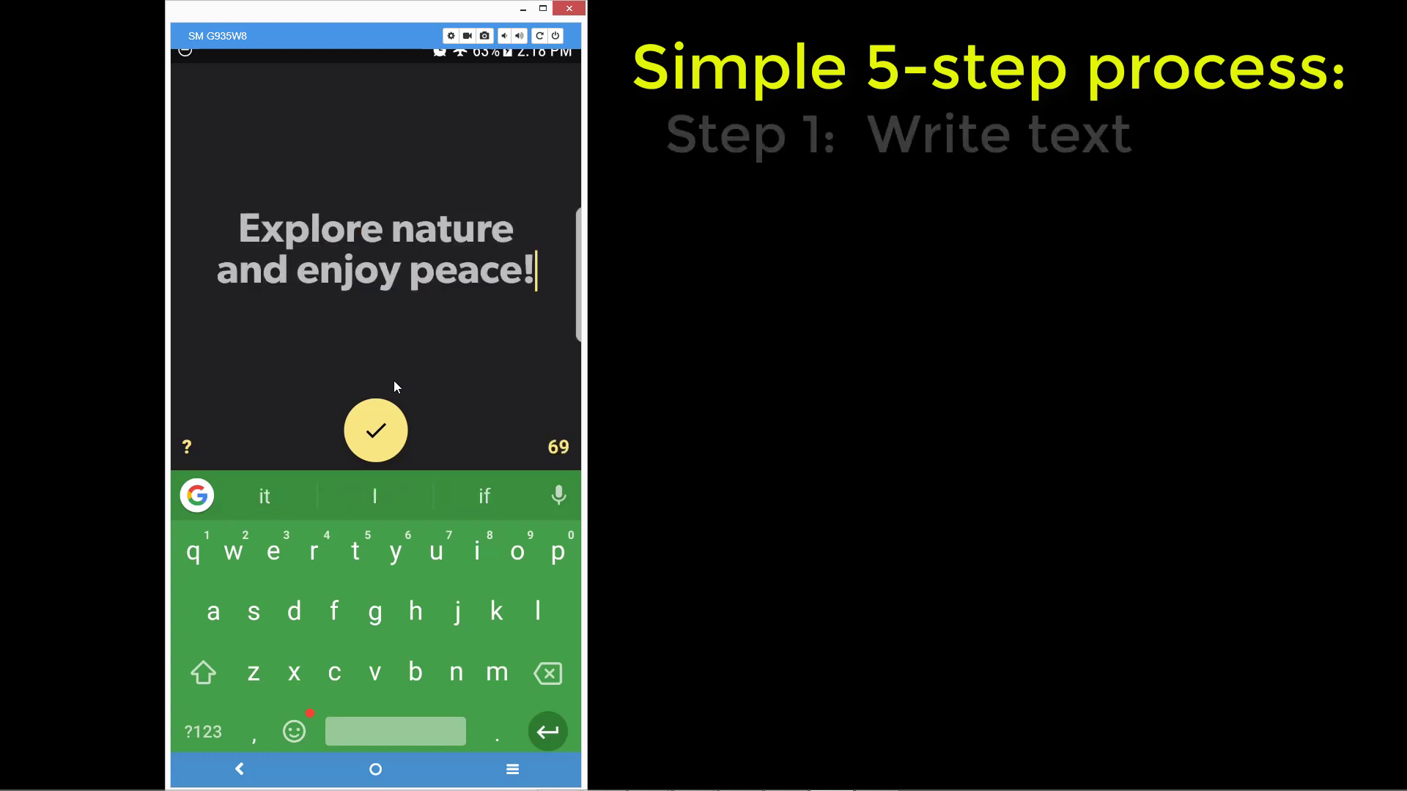
pyautogui.click(375, 434)
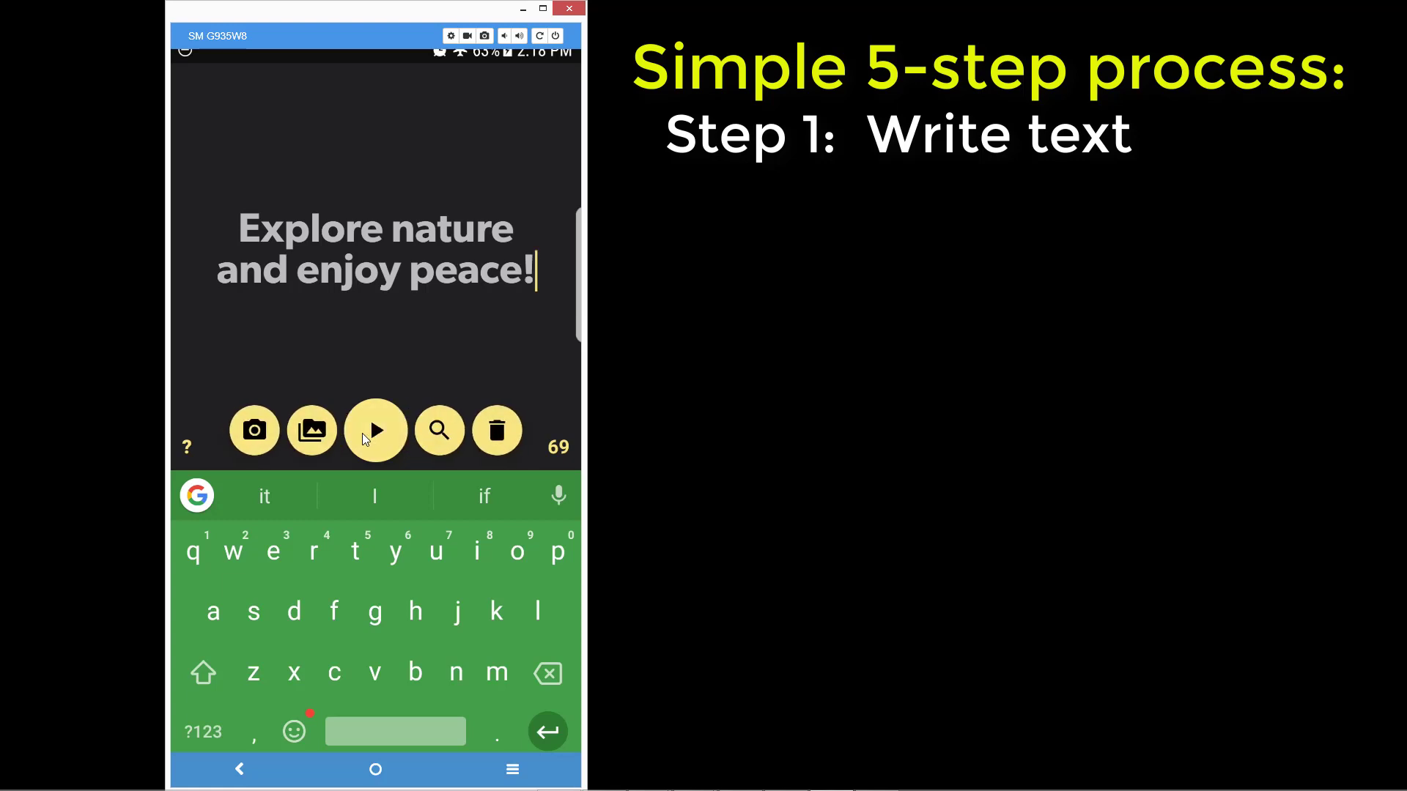
pyautogui.click(315, 434)
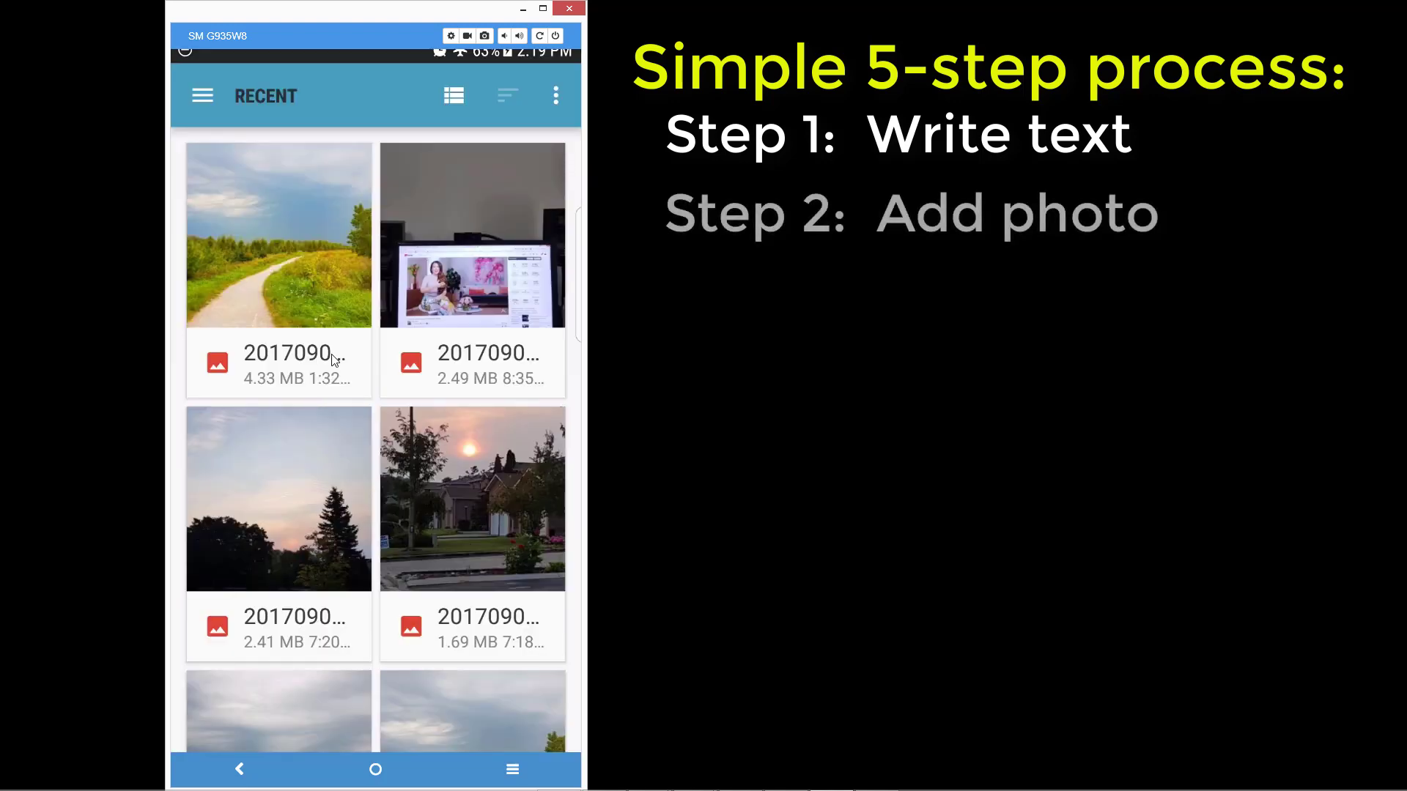
# Pick the nature-path photo, shift the crop to show more trees on the right, and confirm.
pyautogui.click(310, 239)
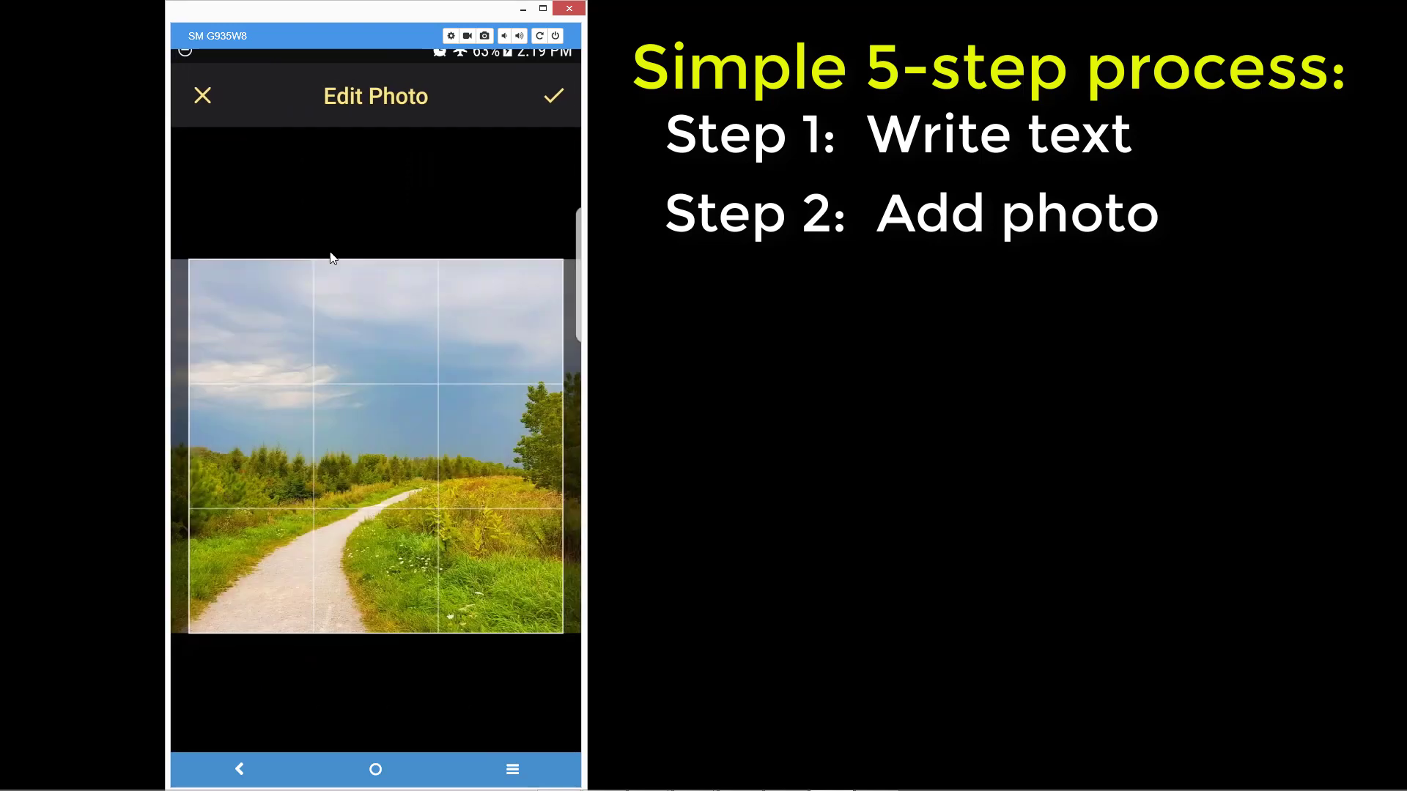
pyautogui.moveTo(488, 456); pyautogui.dragTo(411, 450)
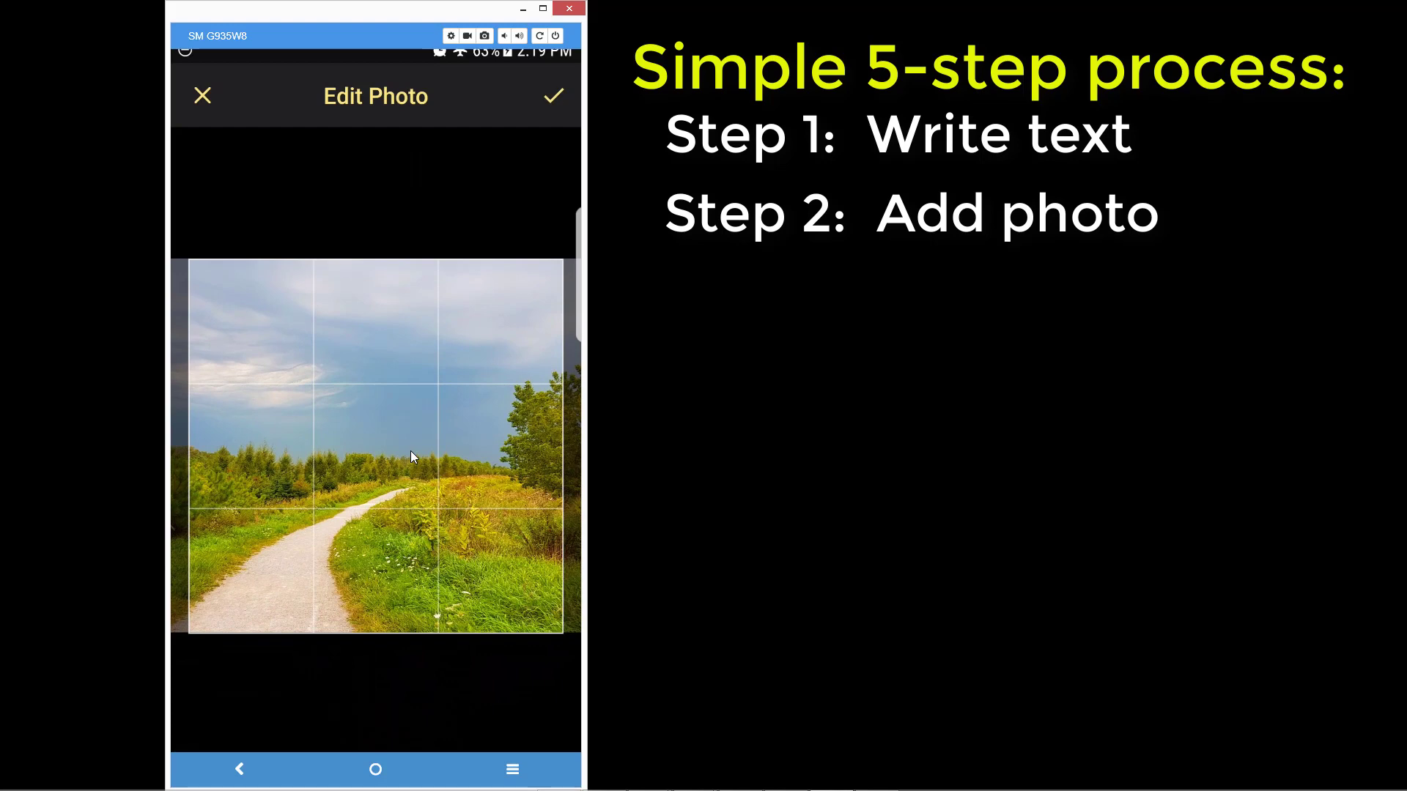
pyautogui.click(550, 104)
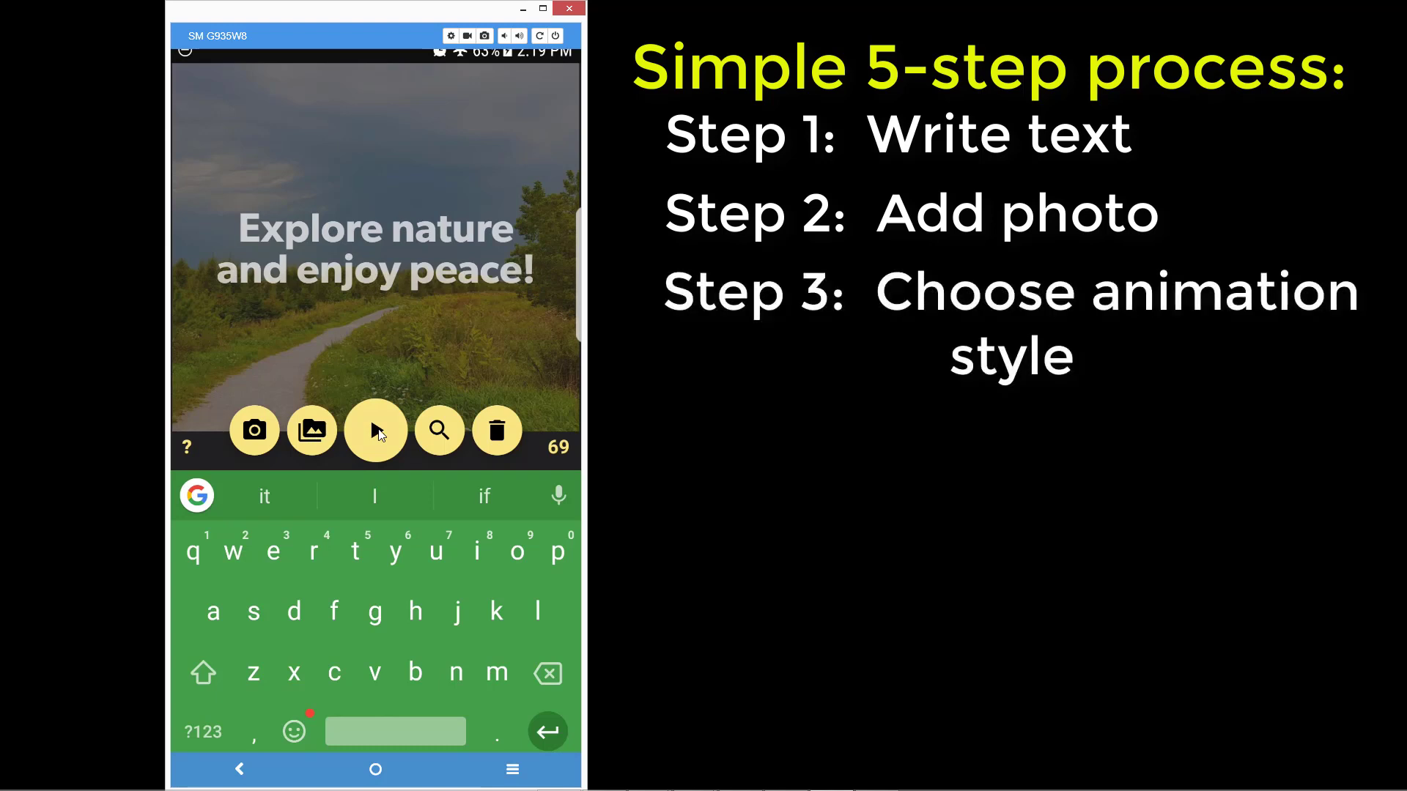
# Preview the LINES, Quoted and DASH animation styles on the text.
pyautogui.click(376, 430)
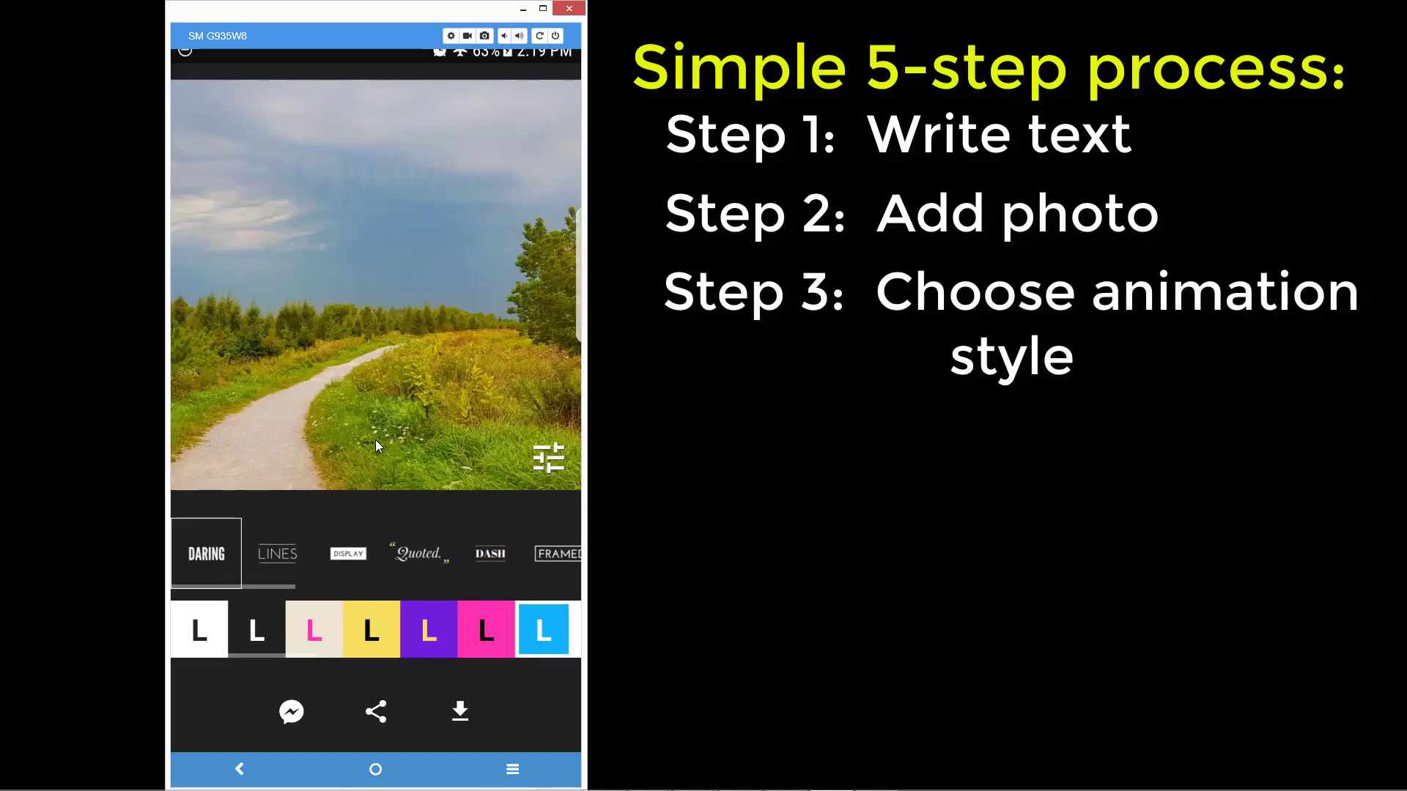
pyautogui.click(283, 554)
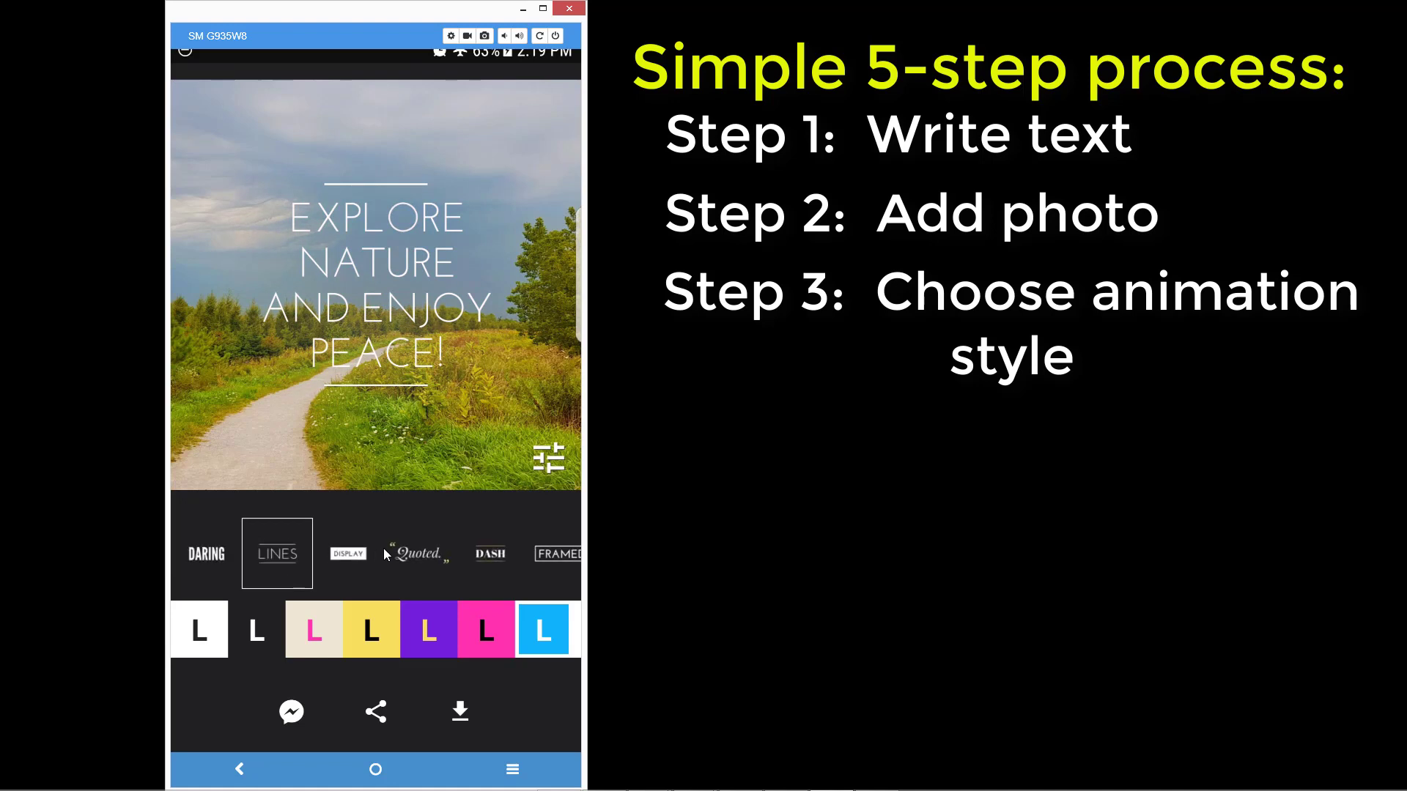
pyautogui.click(414, 552)
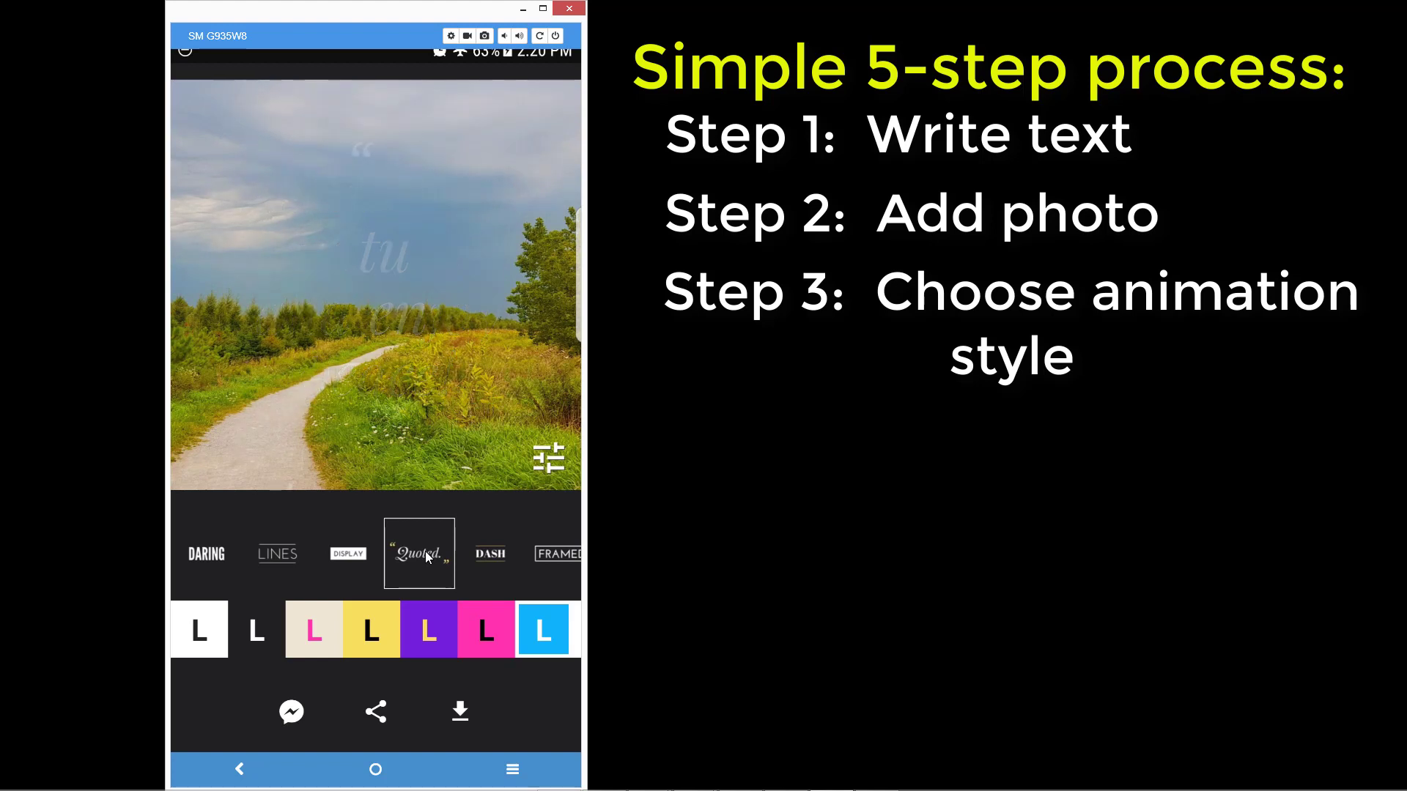
pyautogui.click(496, 568)
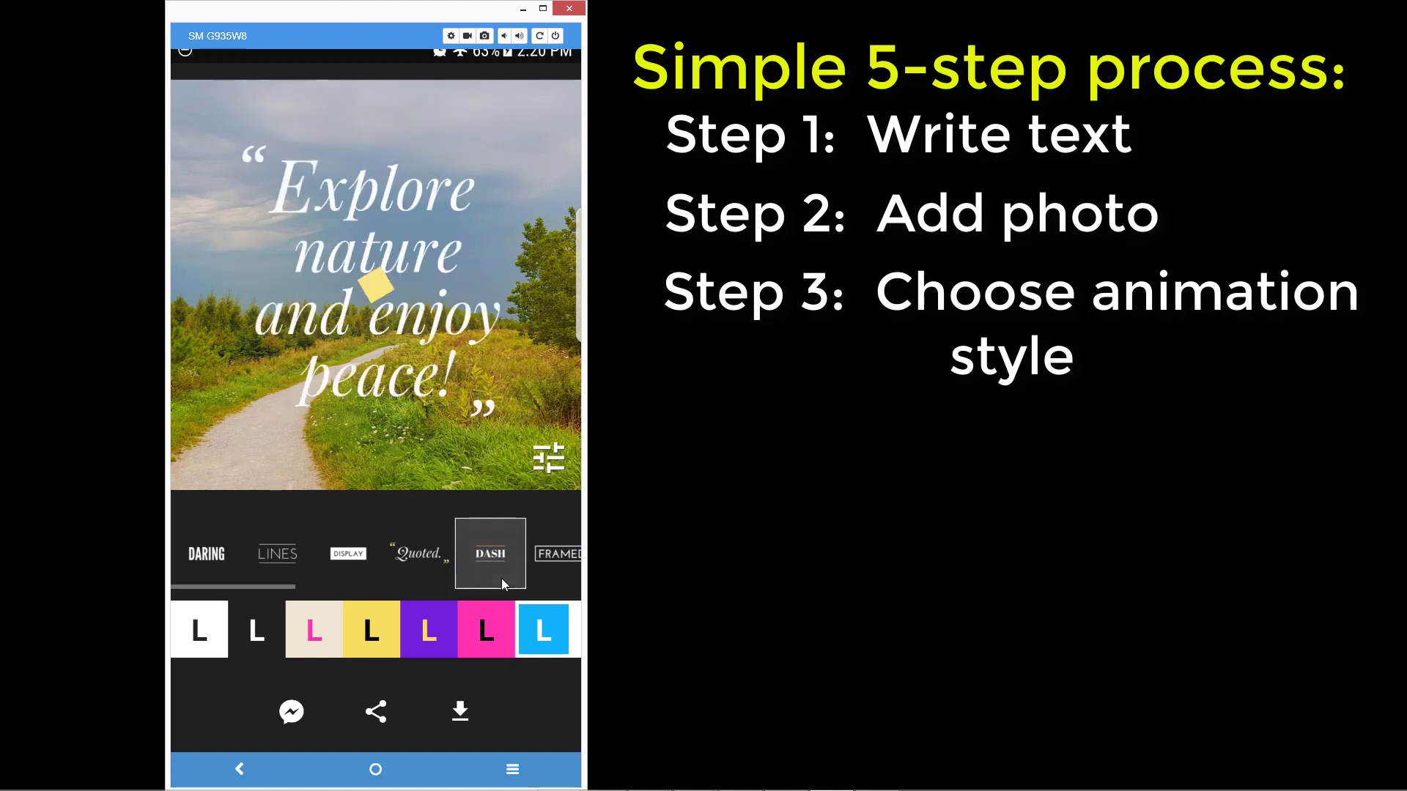
# Preview the MASK style, then apply the CAST animation style.
pyautogui.moveTo(561, 556); pyautogui.dragTo(415, 554)
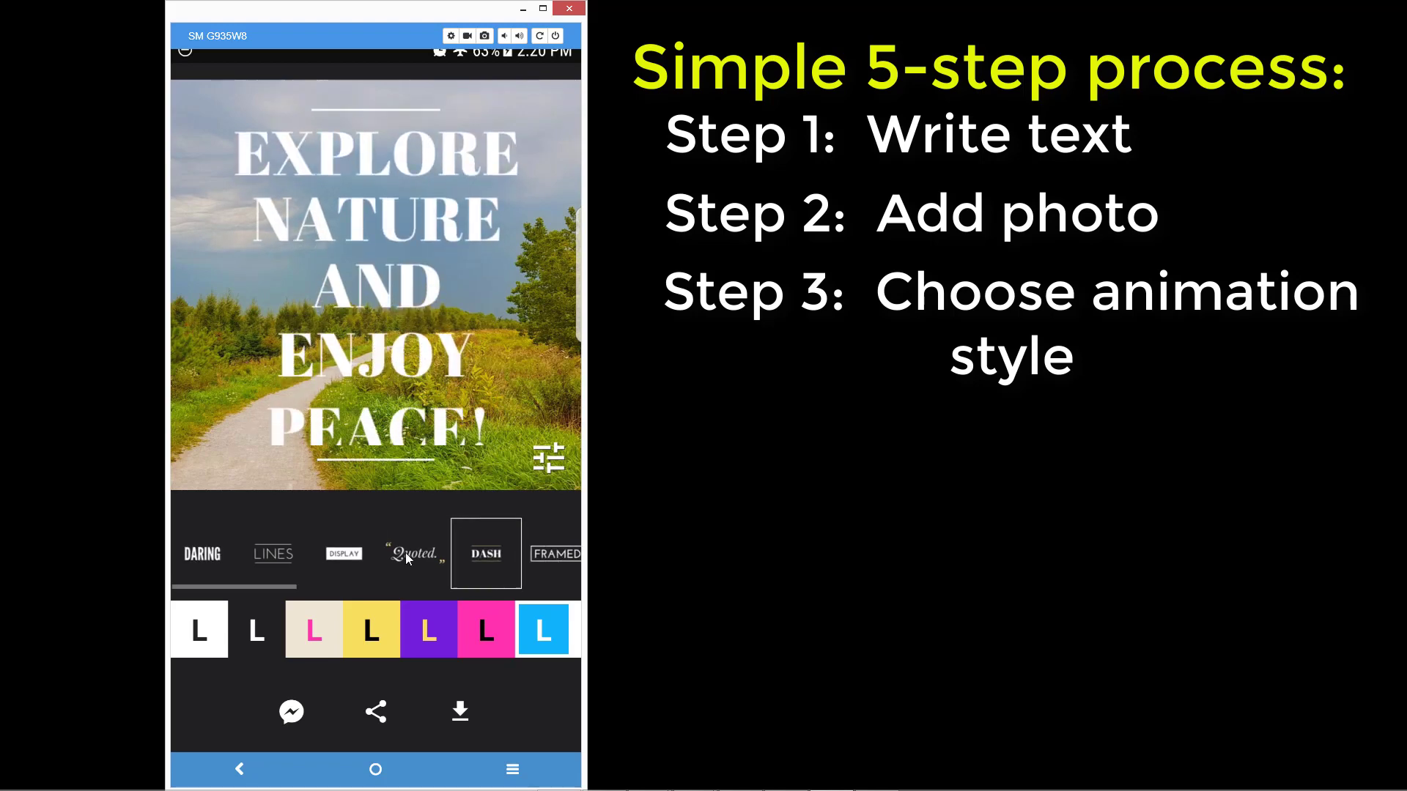
pyautogui.click(443, 555)
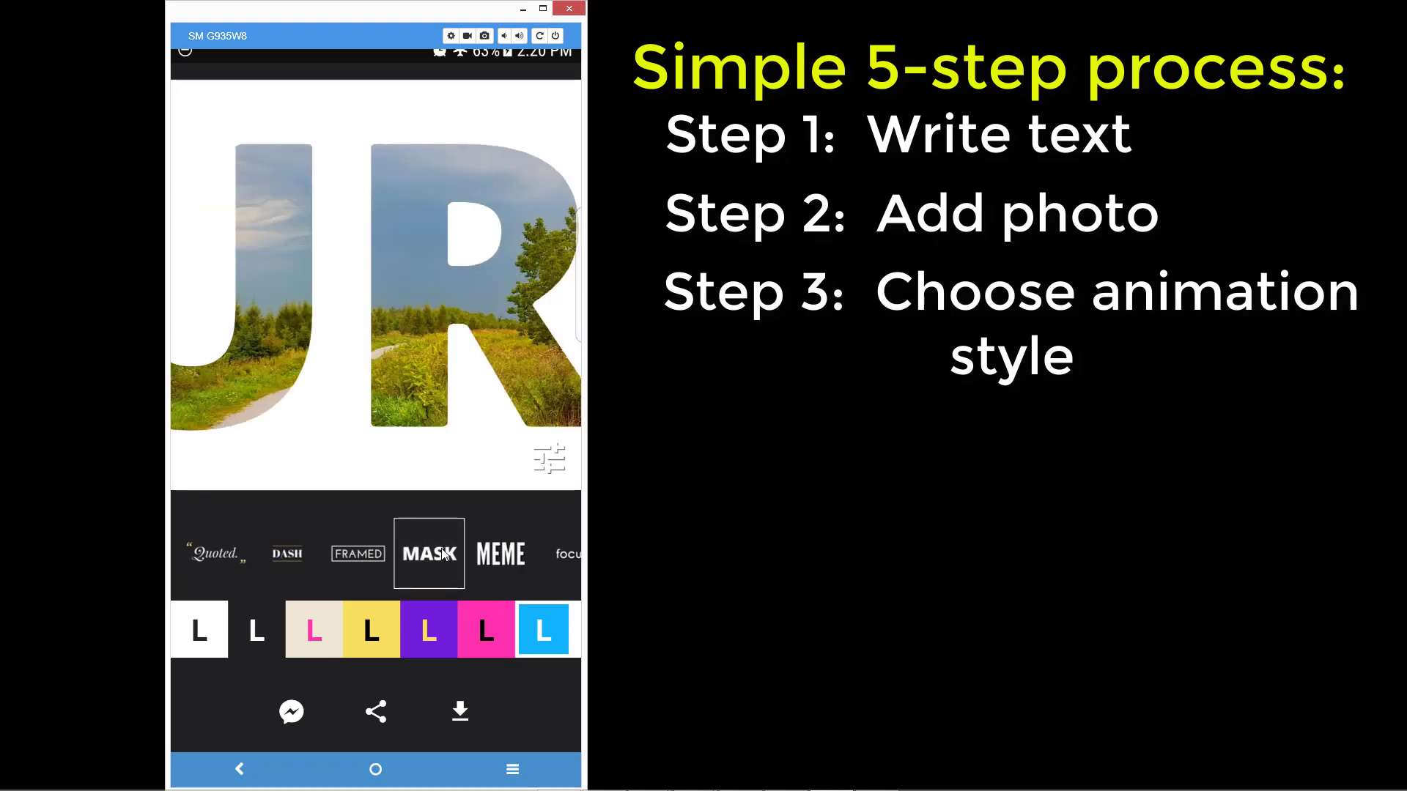
pyautogui.moveTo(464, 552); pyautogui.dragTo(358, 553)
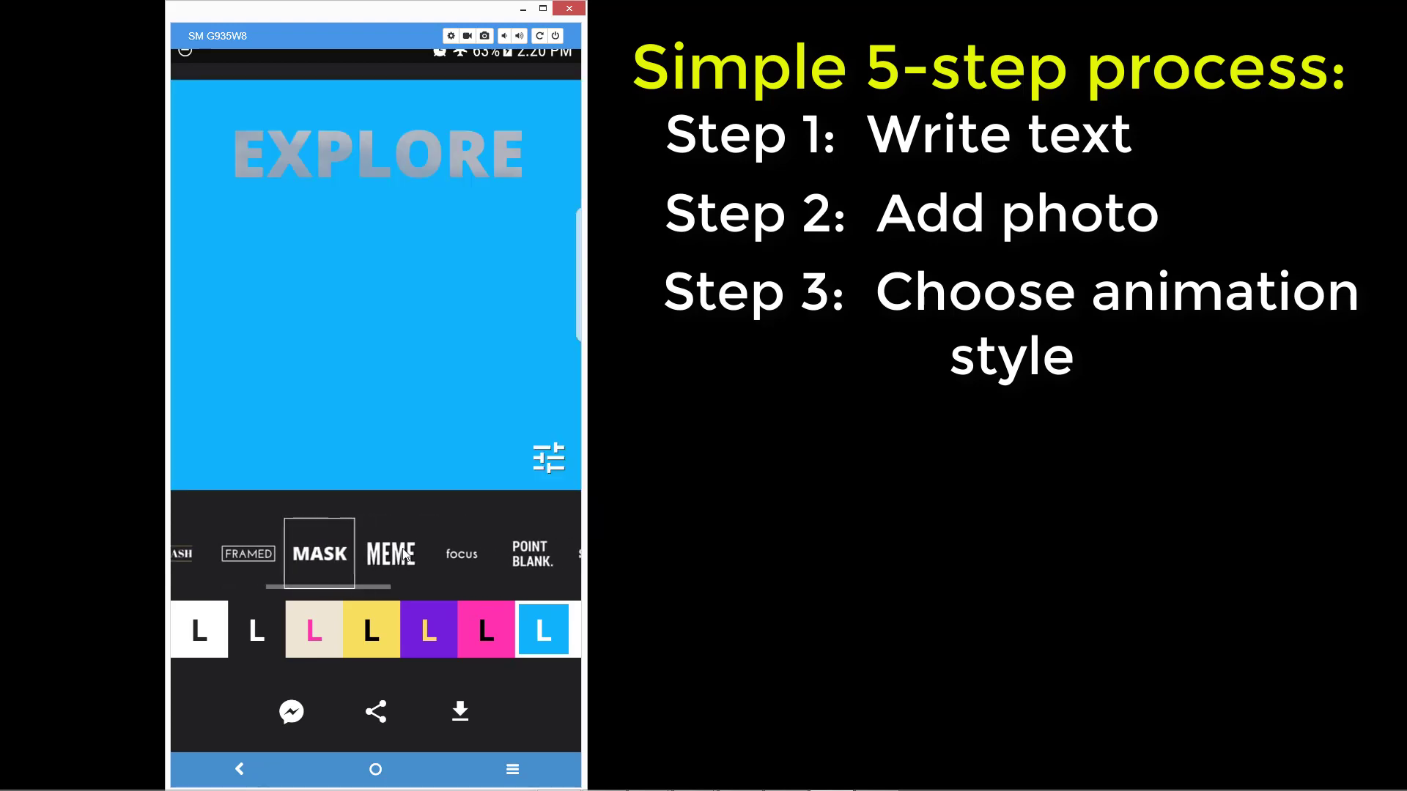
pyautogui.moveTo(553, 550); pyautogui.dragTo(381, 551)
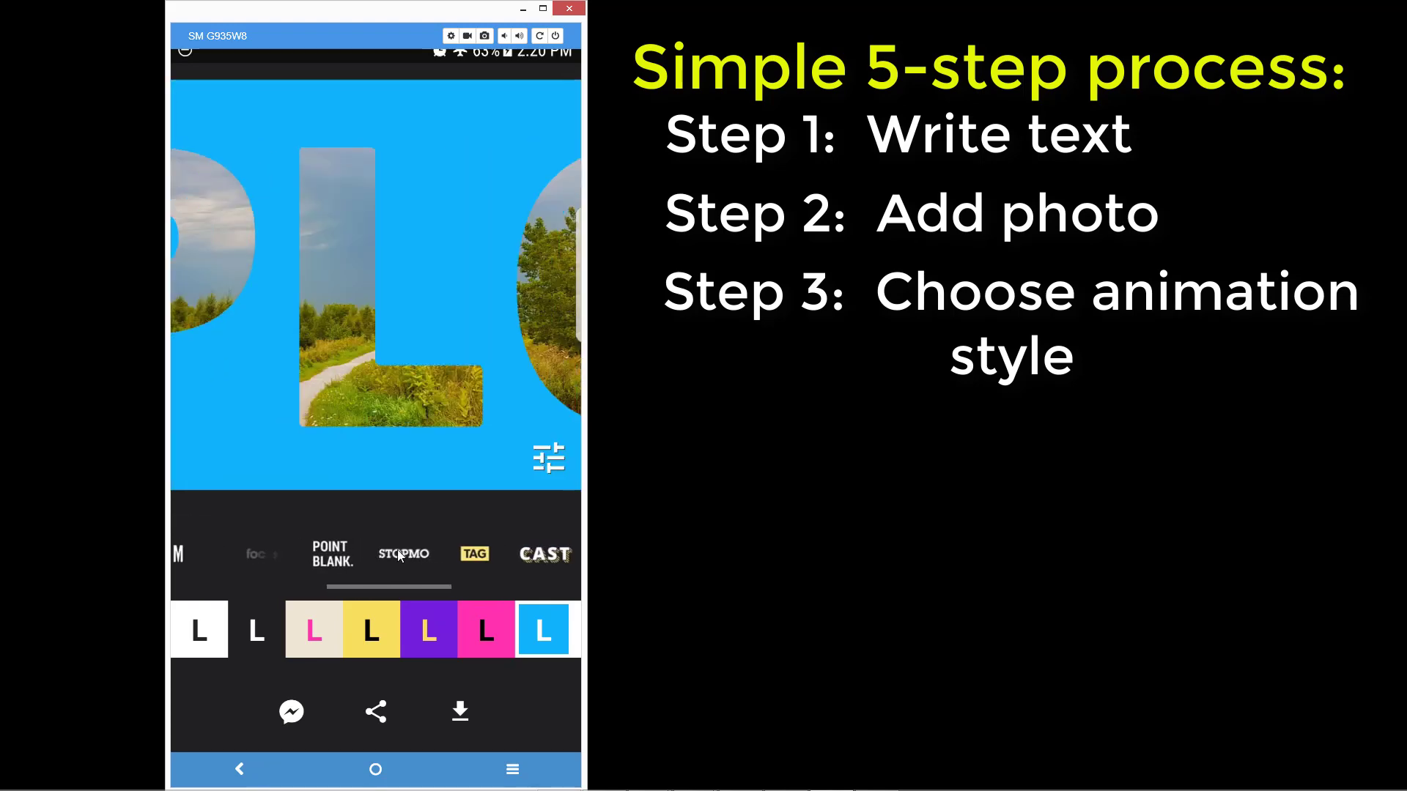
pyautogui.click(526, 551)
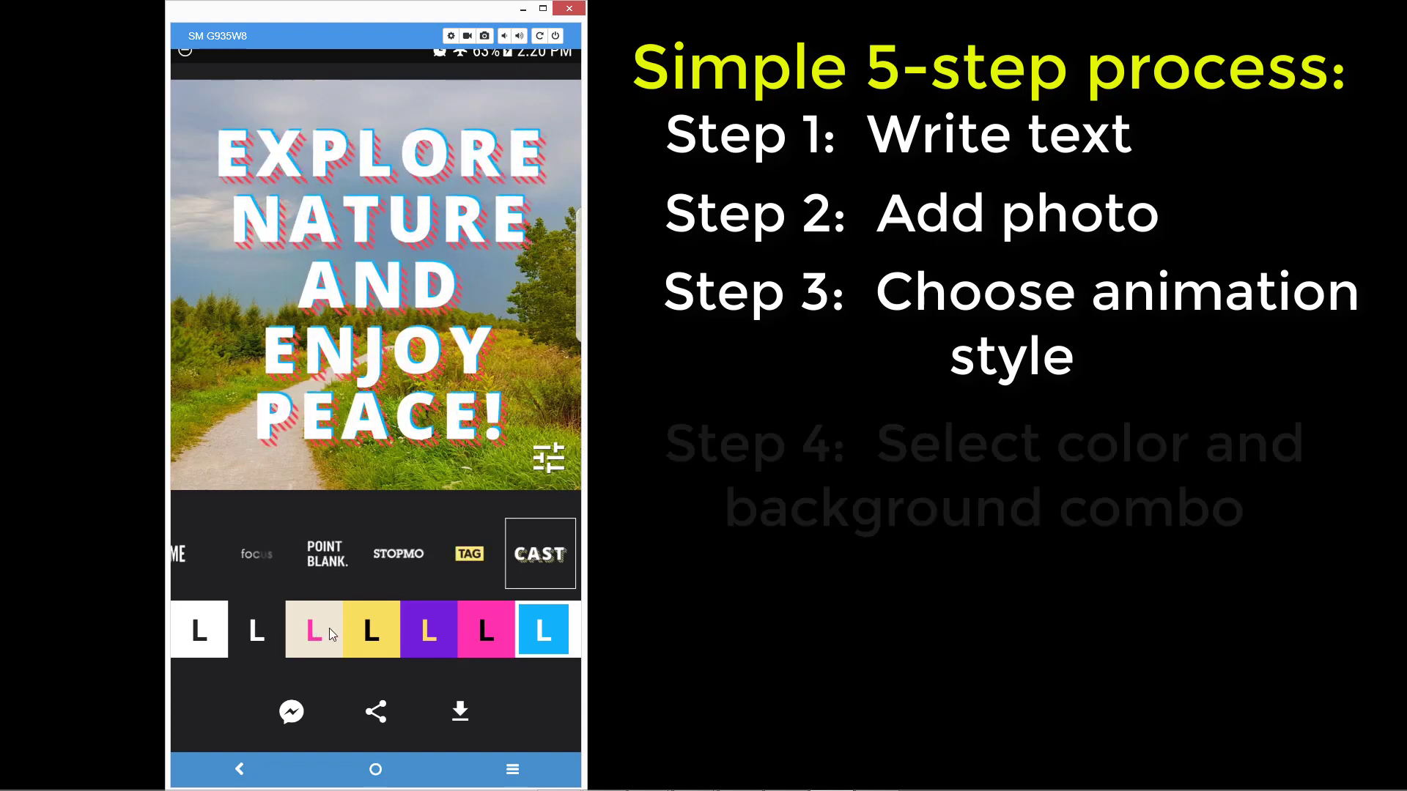
# Try the yellow, pink and beige colour combos, settle on green, and bring up the save options.
pyautogui.click(371, 632)
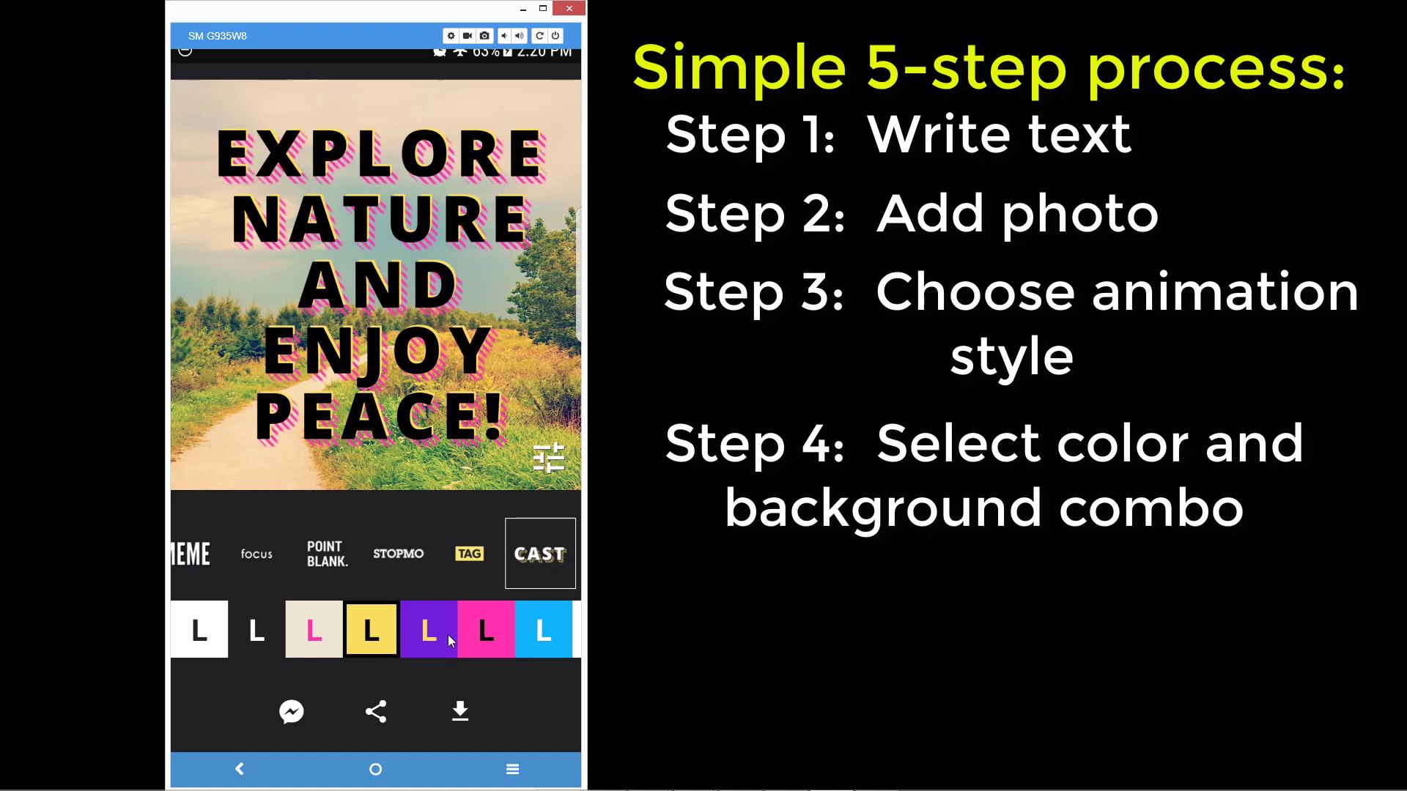
pyautogui.click(497, 621)
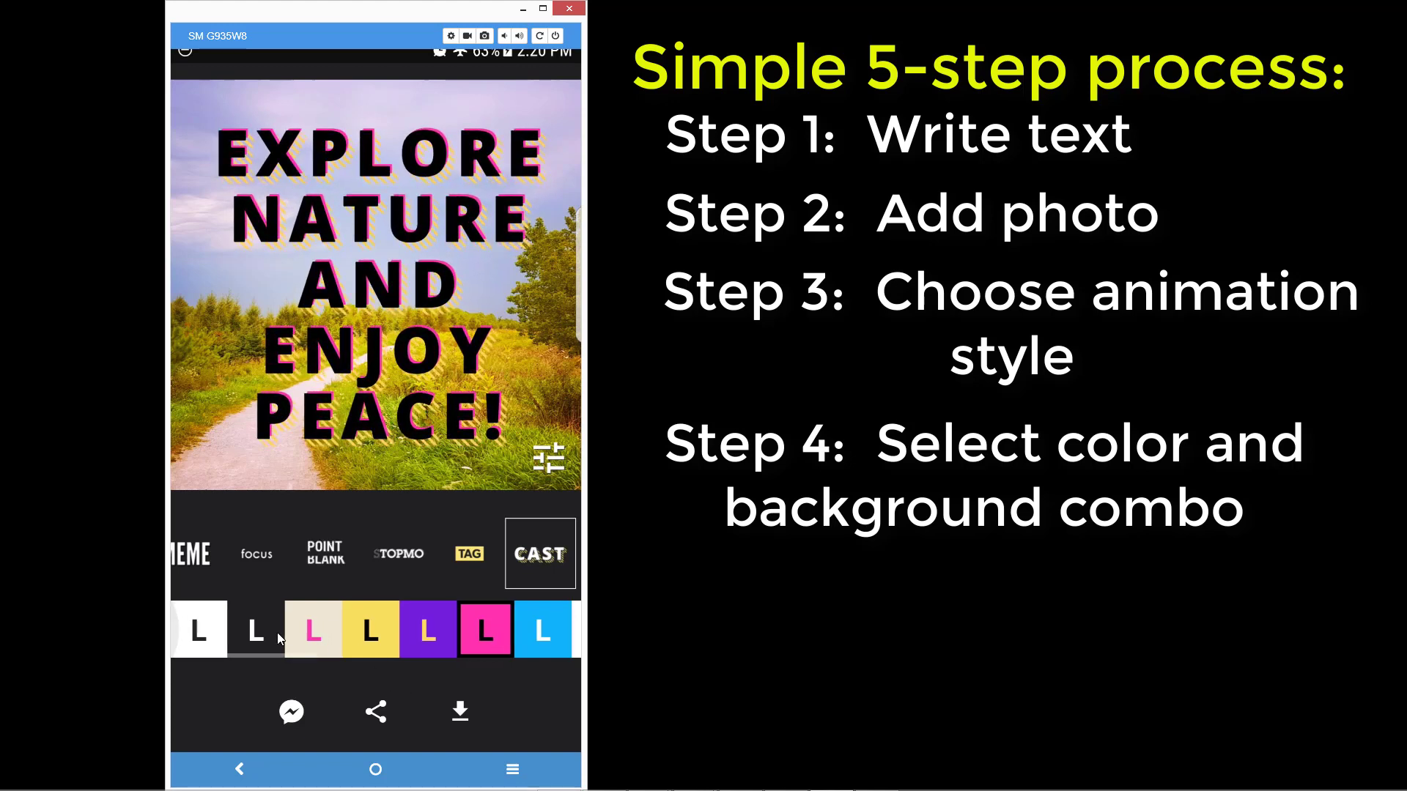
pyautogui.moveTo(488, 631); pyautogui.dragTo(357, 622)
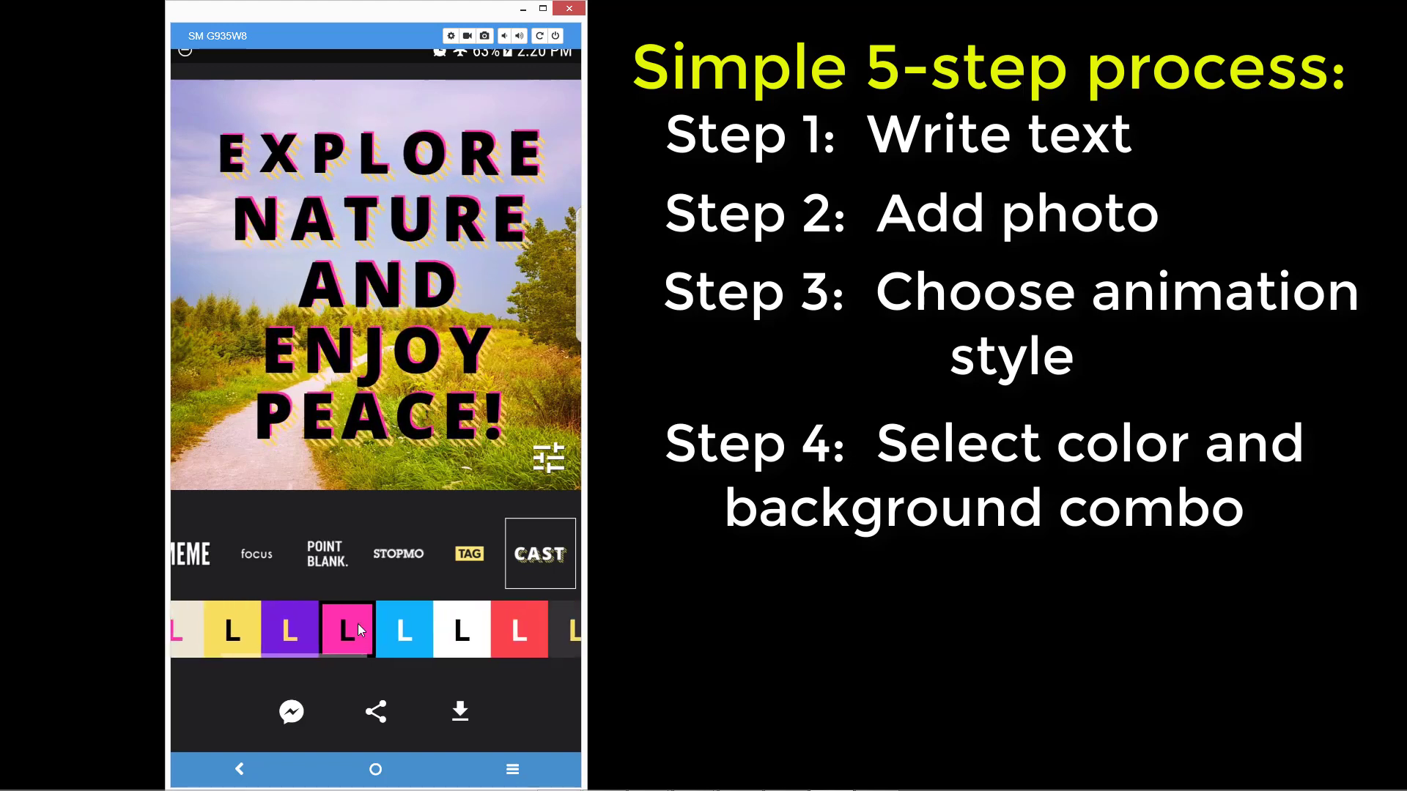
pyautogui.moveTo(484, 627); pyautogui.dragTo(370, 627)
pyautogui.click(491, 623)
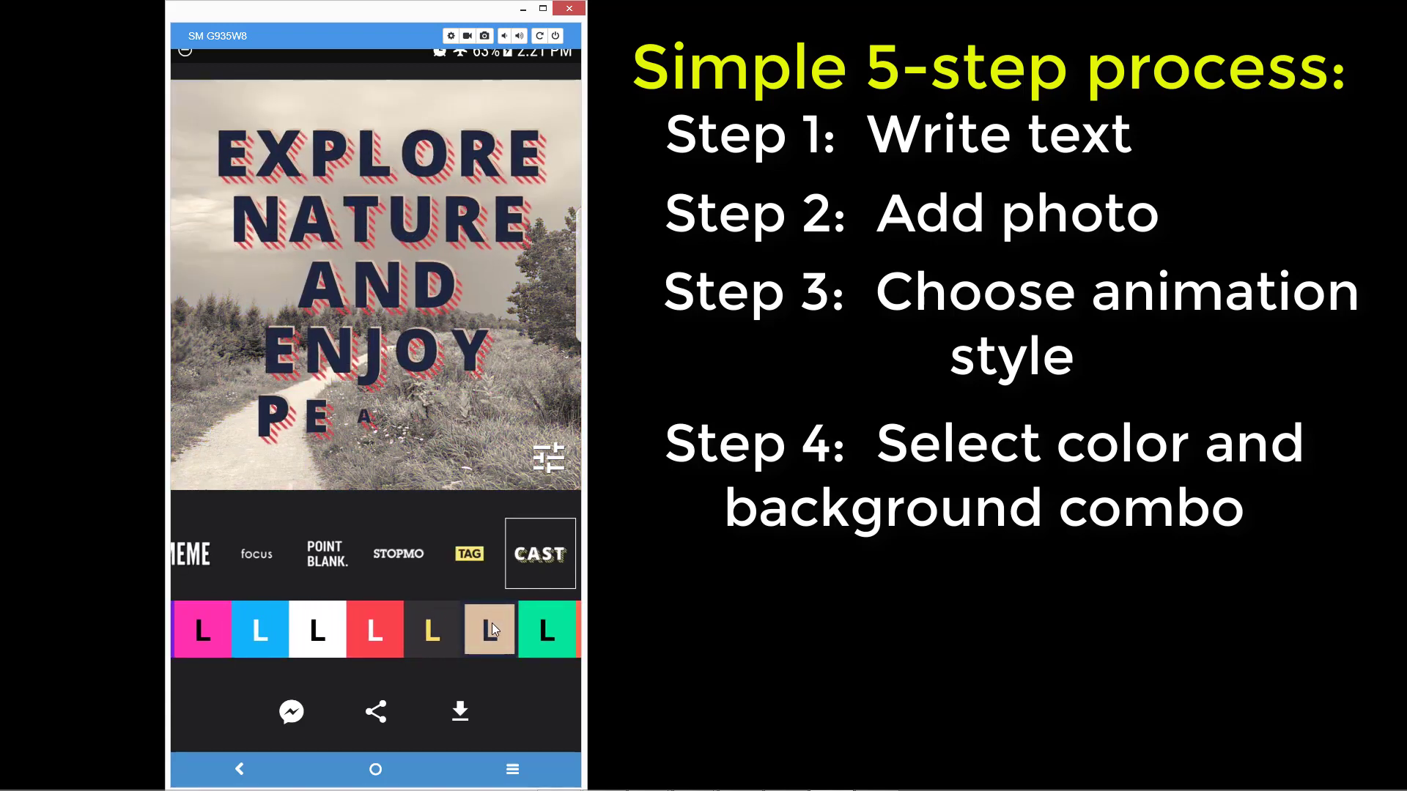
pyautogui.click(550, 630)
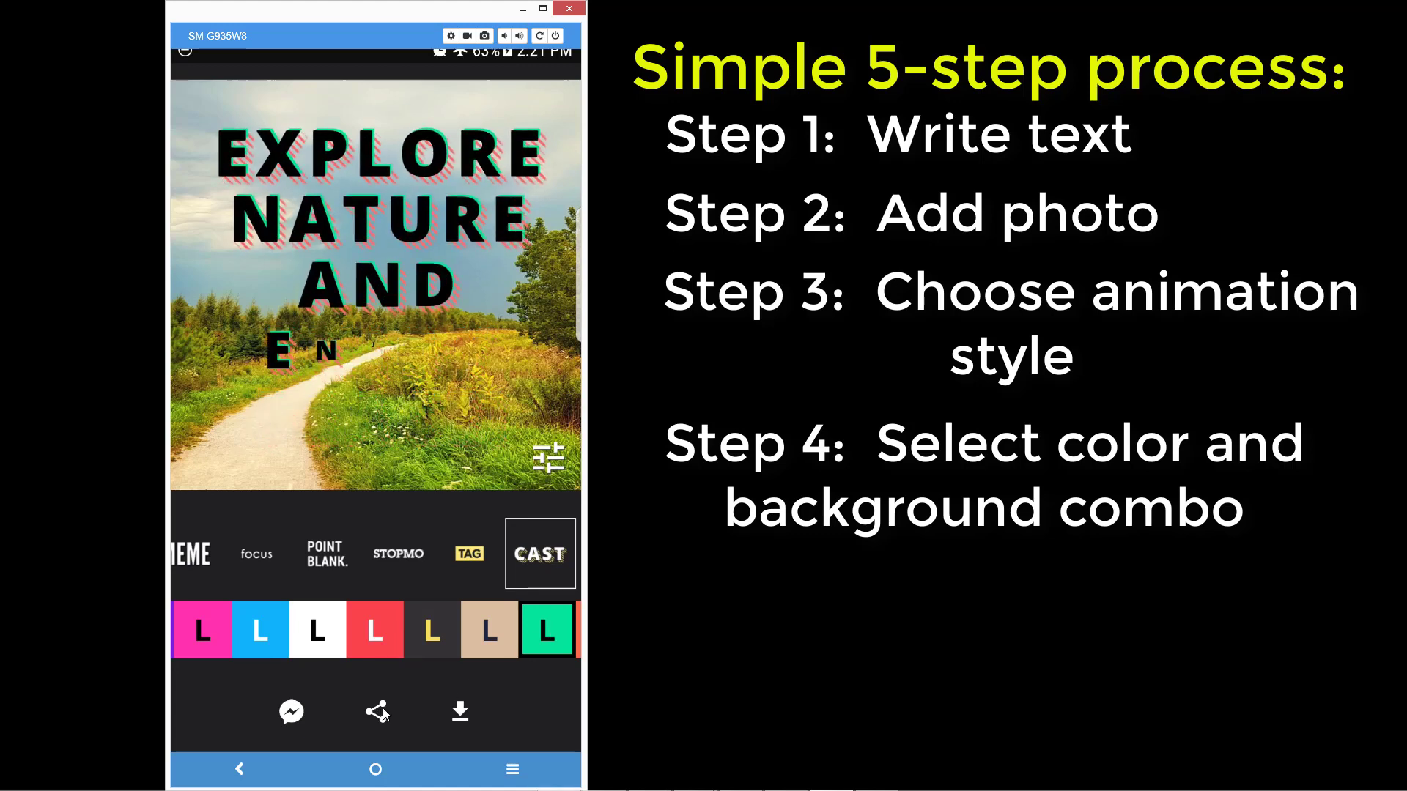
pyautogui.click(460, 712)
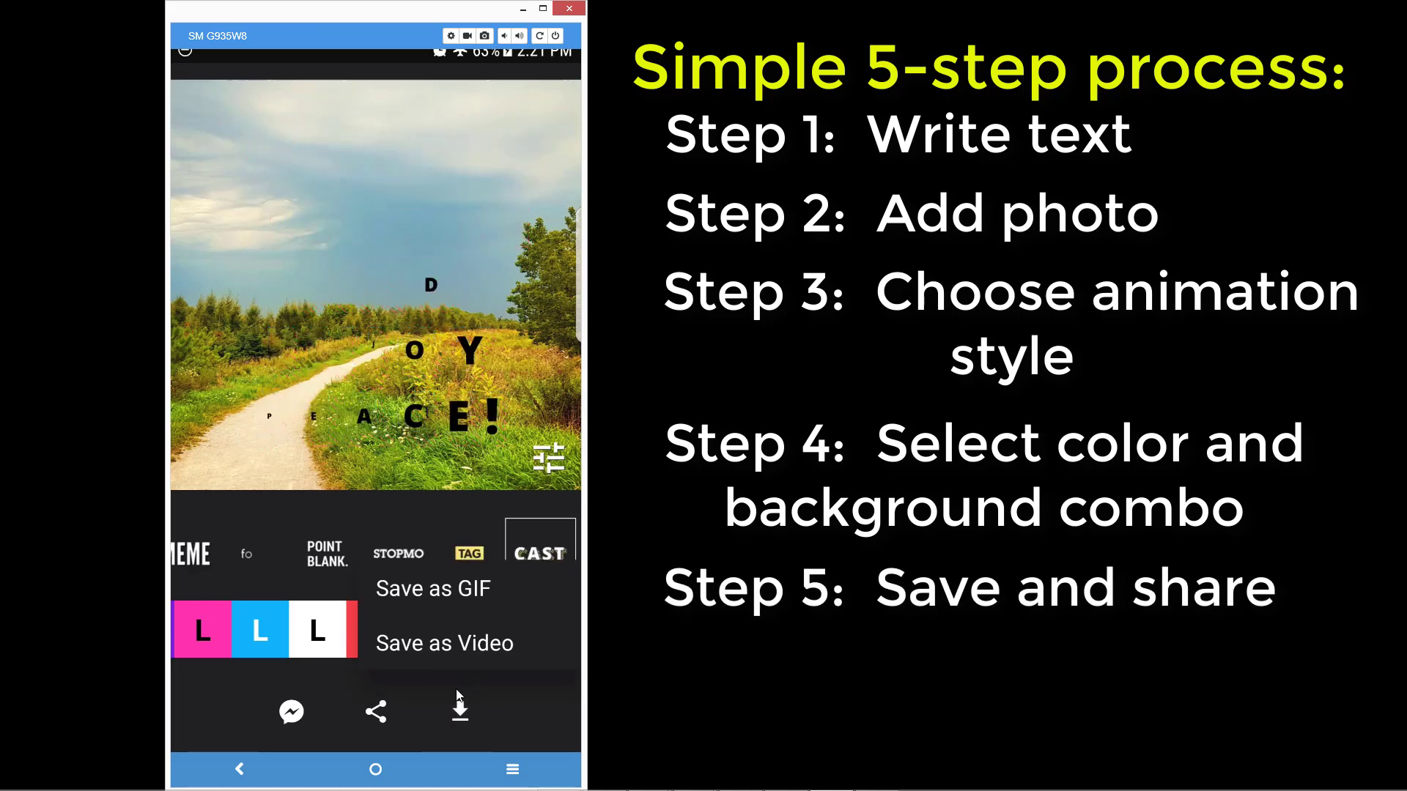
# Close the save popup and look at the sharing options.
pyautogui.click(376, 711)
pyautogui.click(377, 711)
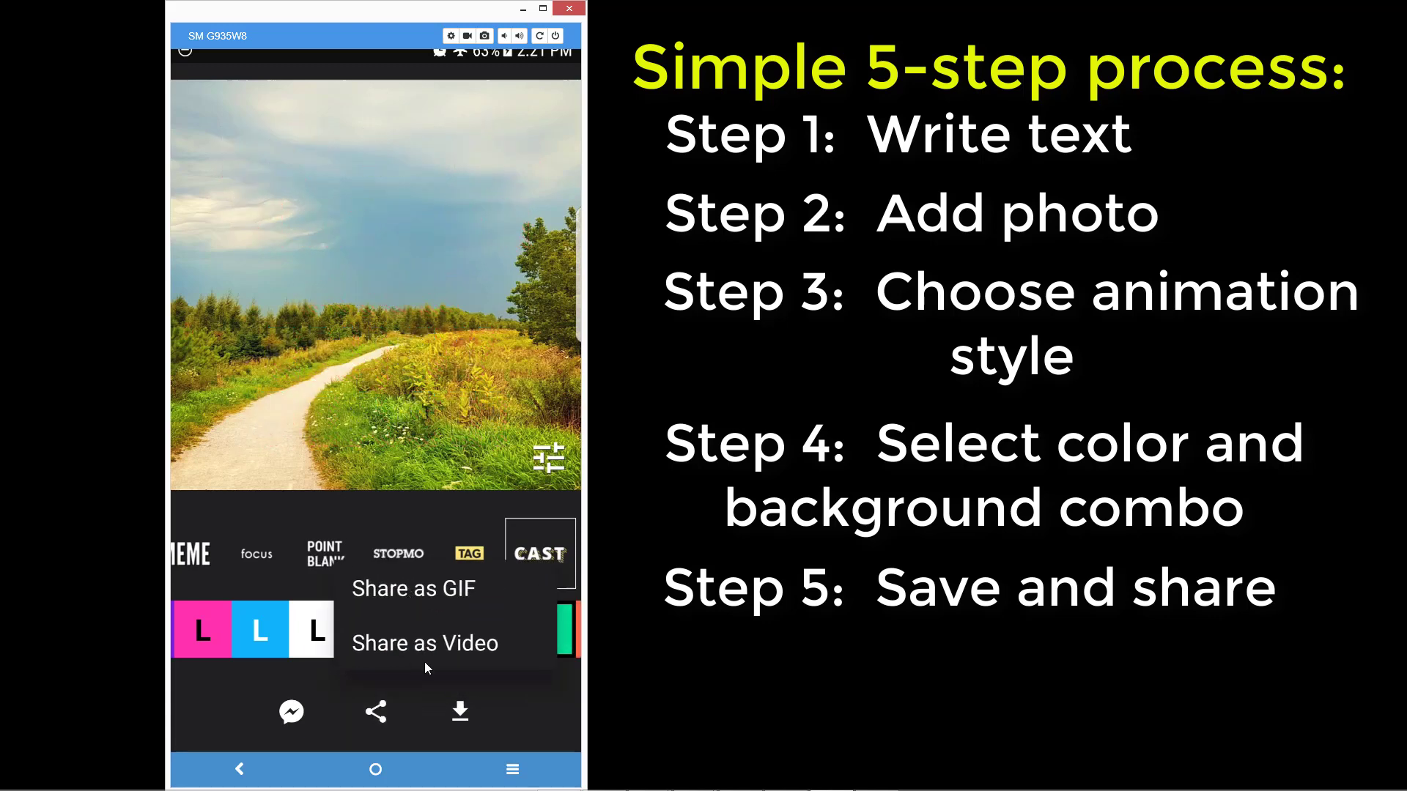
pyautogui.click(460, 713)
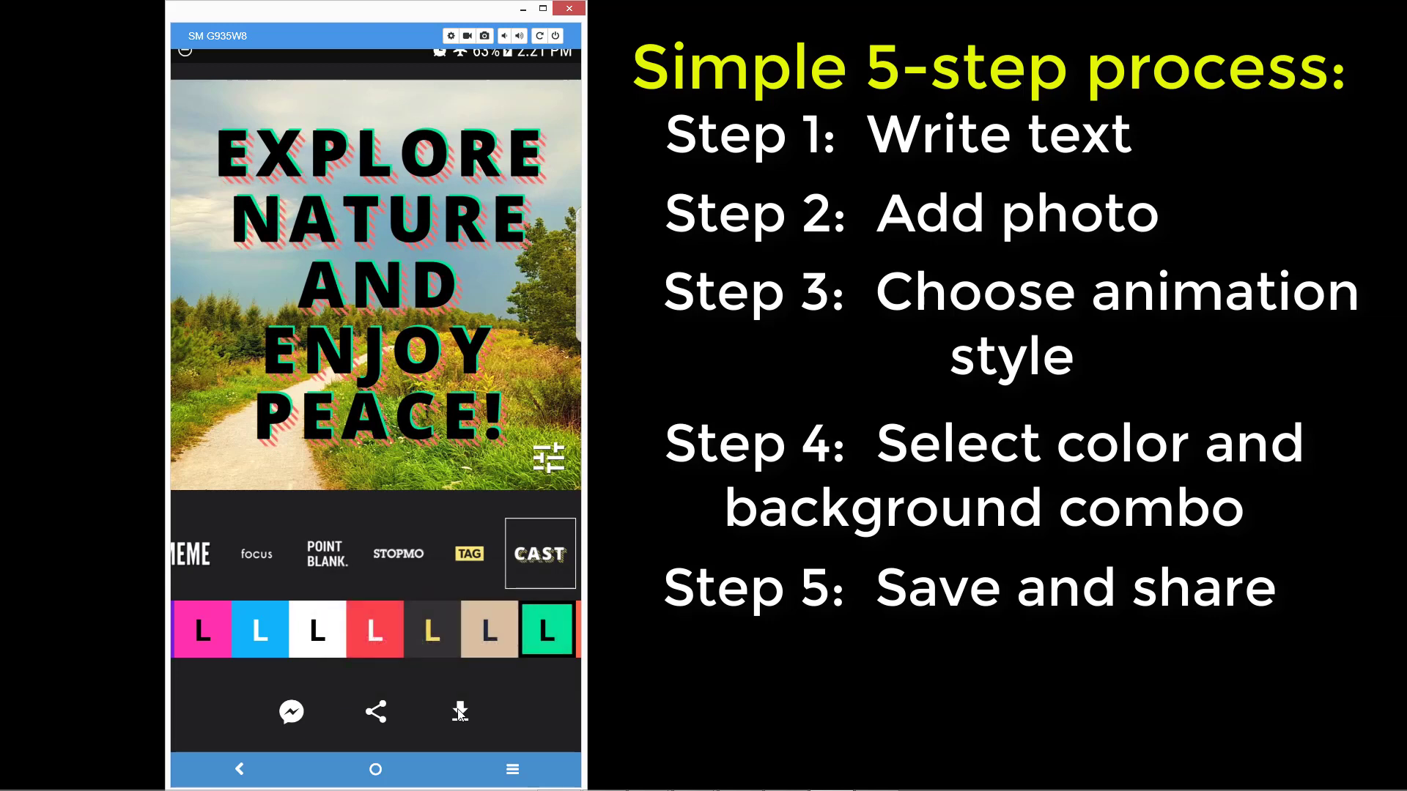
# Set the export to square at 720p, then save the animation as a video.
pyautogui.click(548, 458)
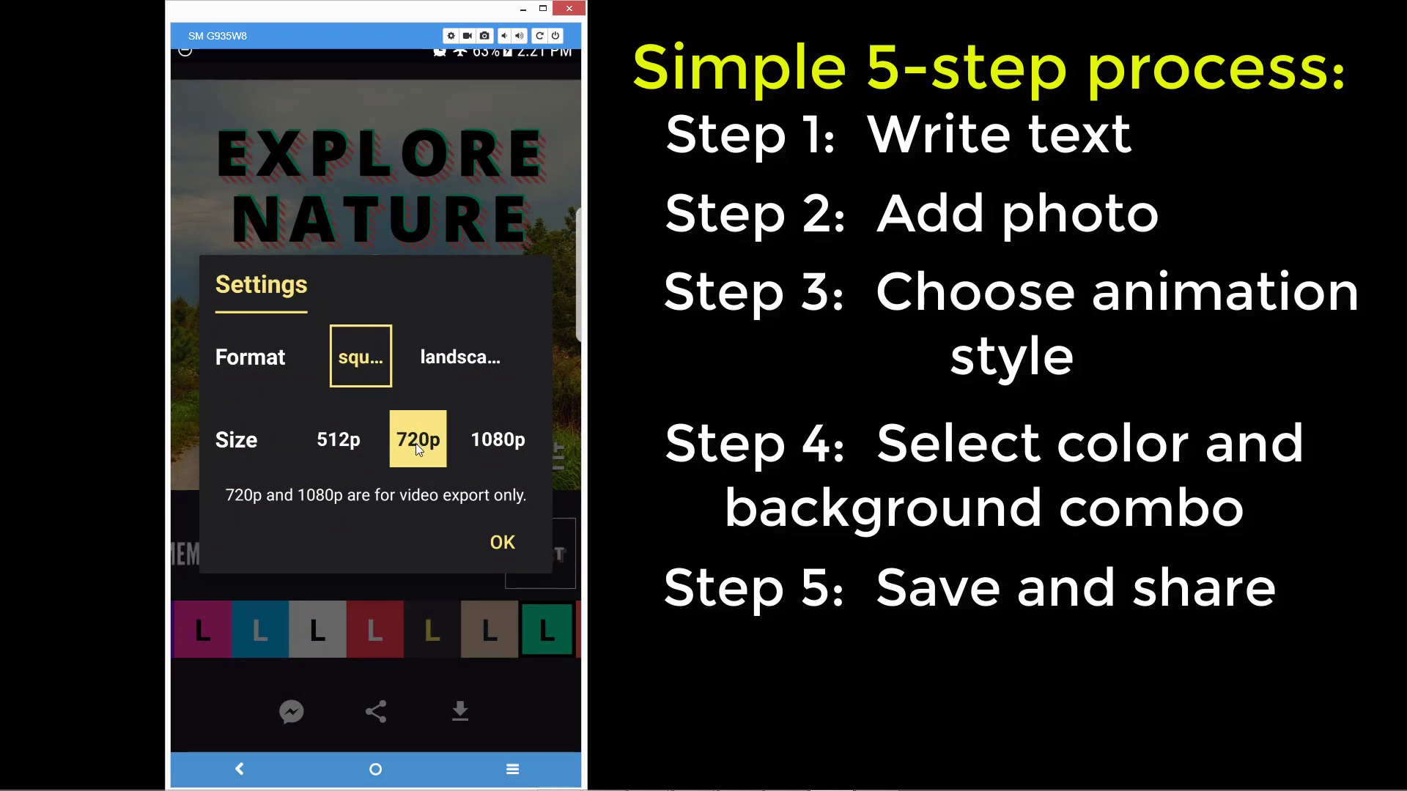
pyautogui.click(498, 545)
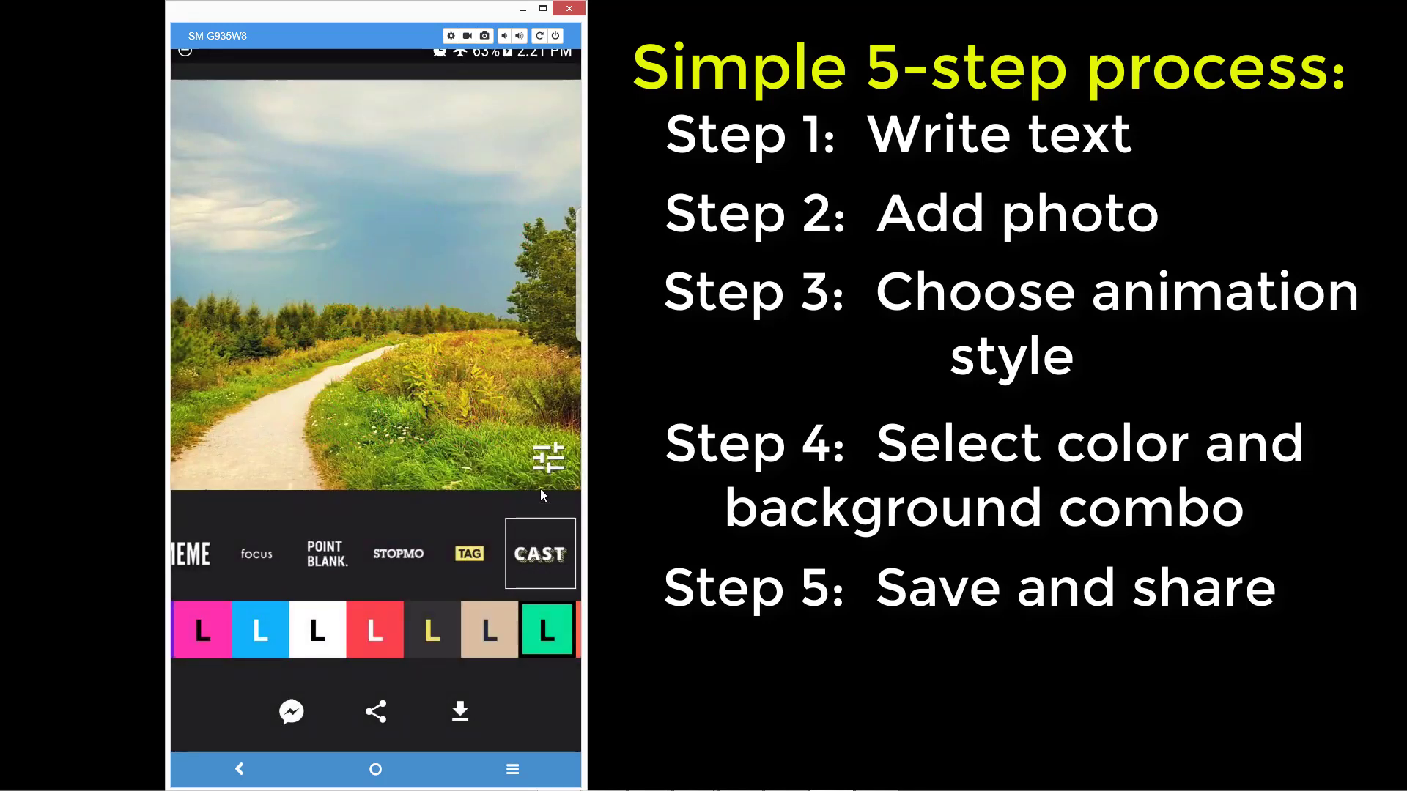
pyautogui.click(459, 712)
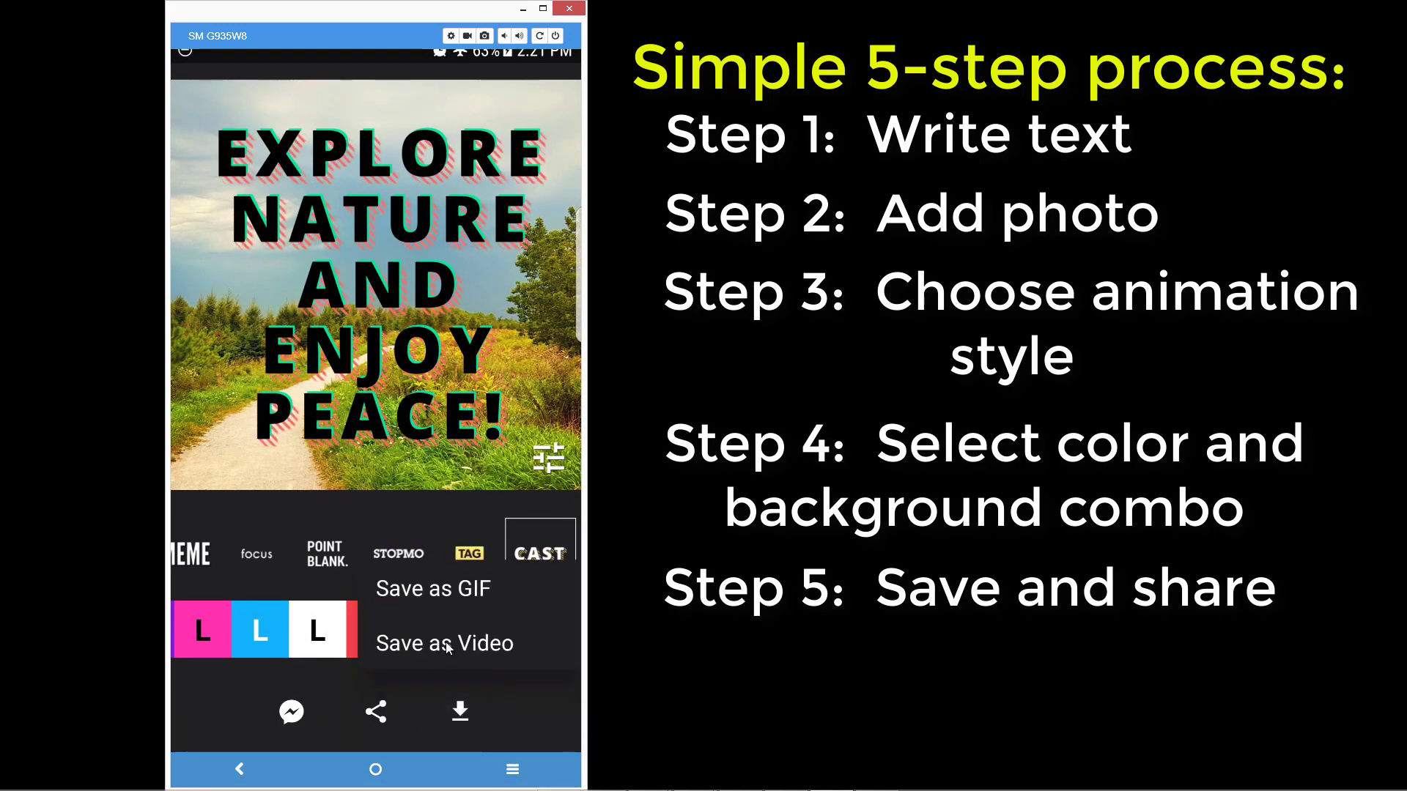
pyautogui.click(445, 643)
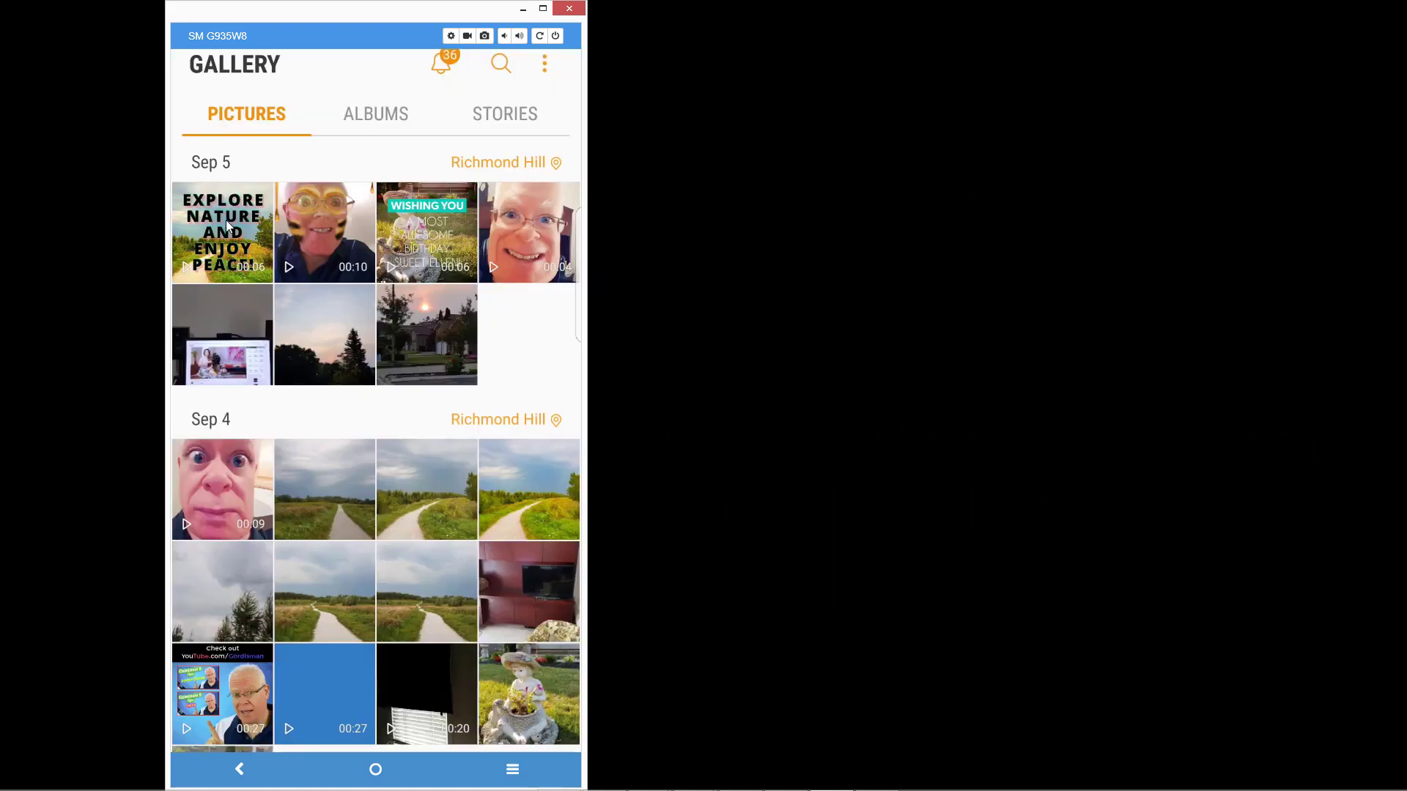
# Open the saved Explore nature video in Gallery and play it.
pyautogui.click(222, 232)
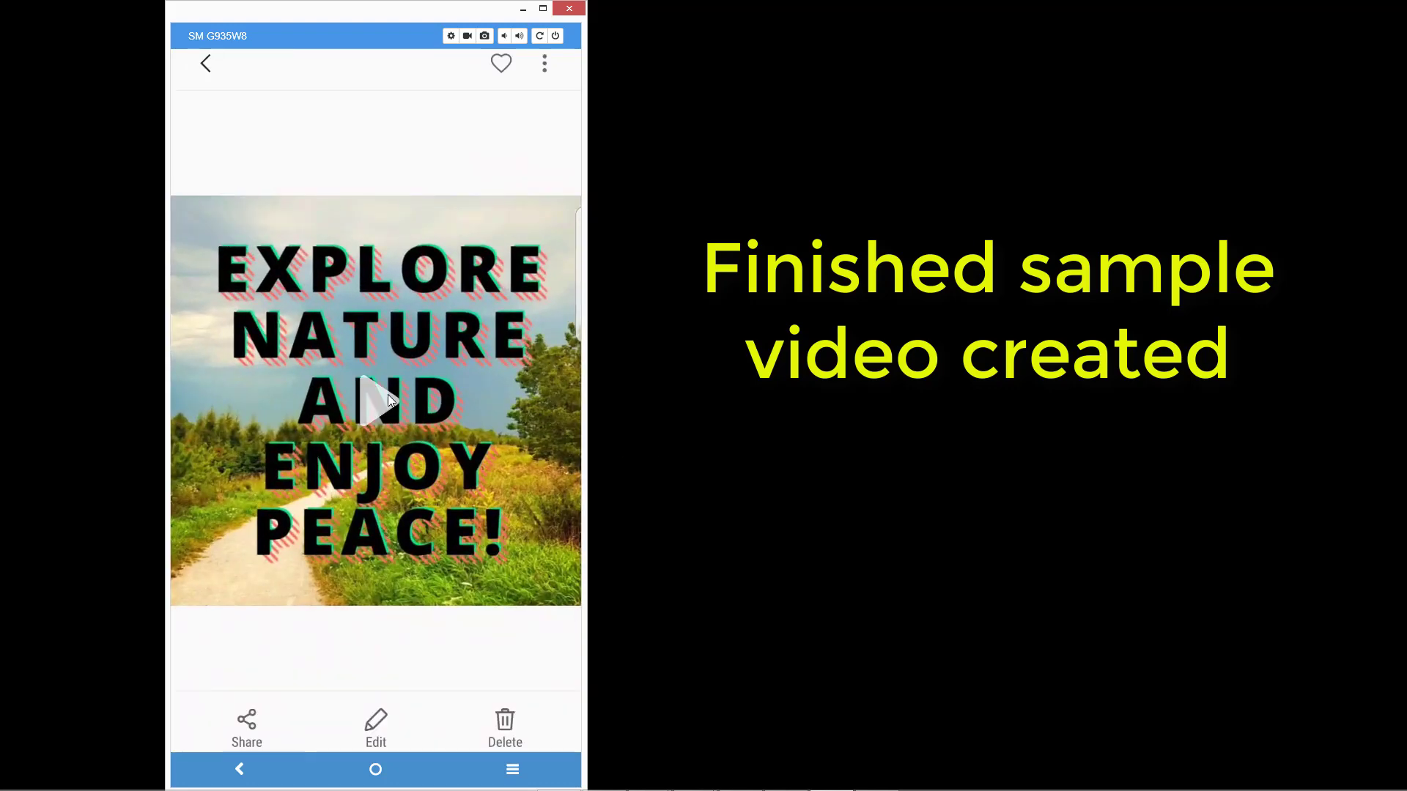
pyautogui.click(383, 408)
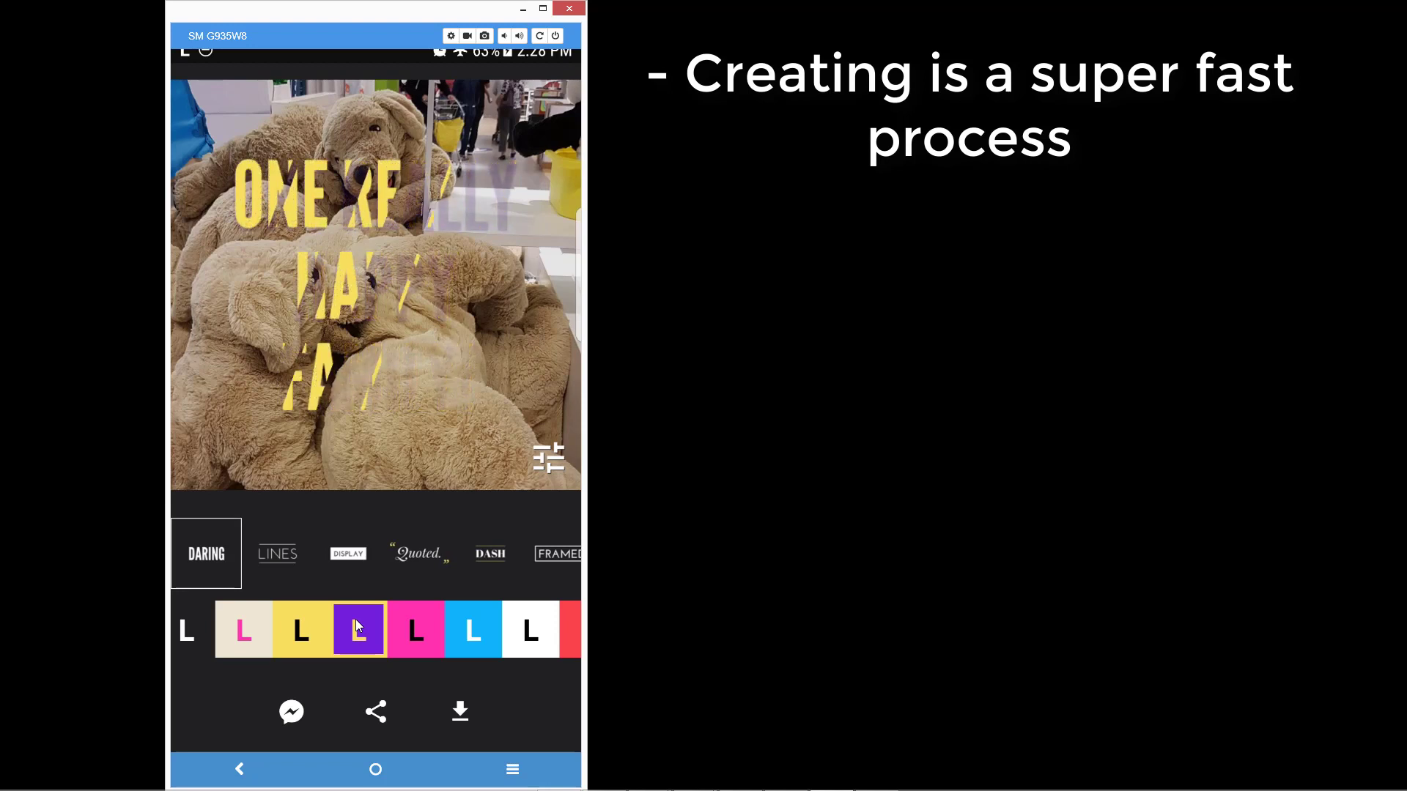
# Try Quoted, then give the caption the DASH style with the blue colour combo.
pyautogui.click(414, 554)
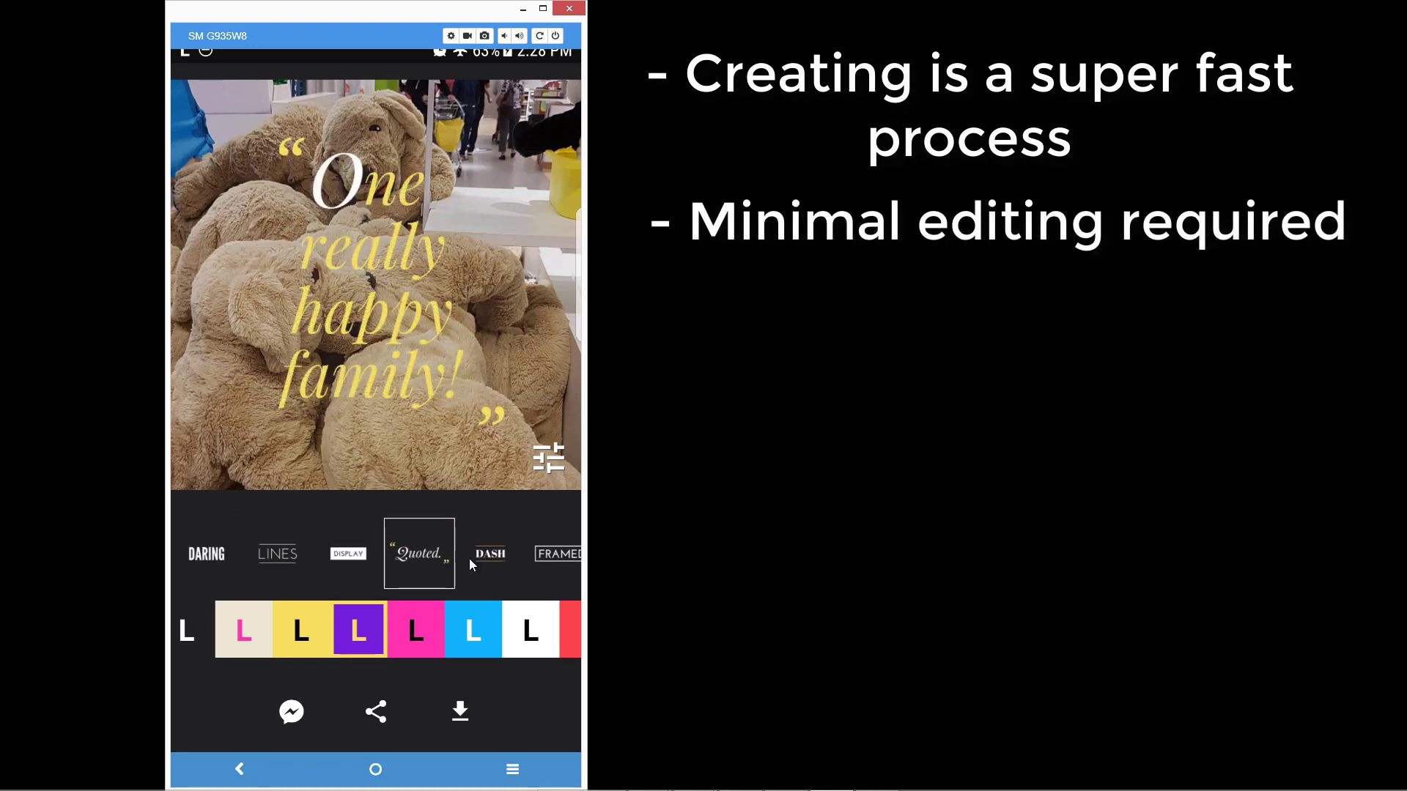
pyautogui.click(495, 554)
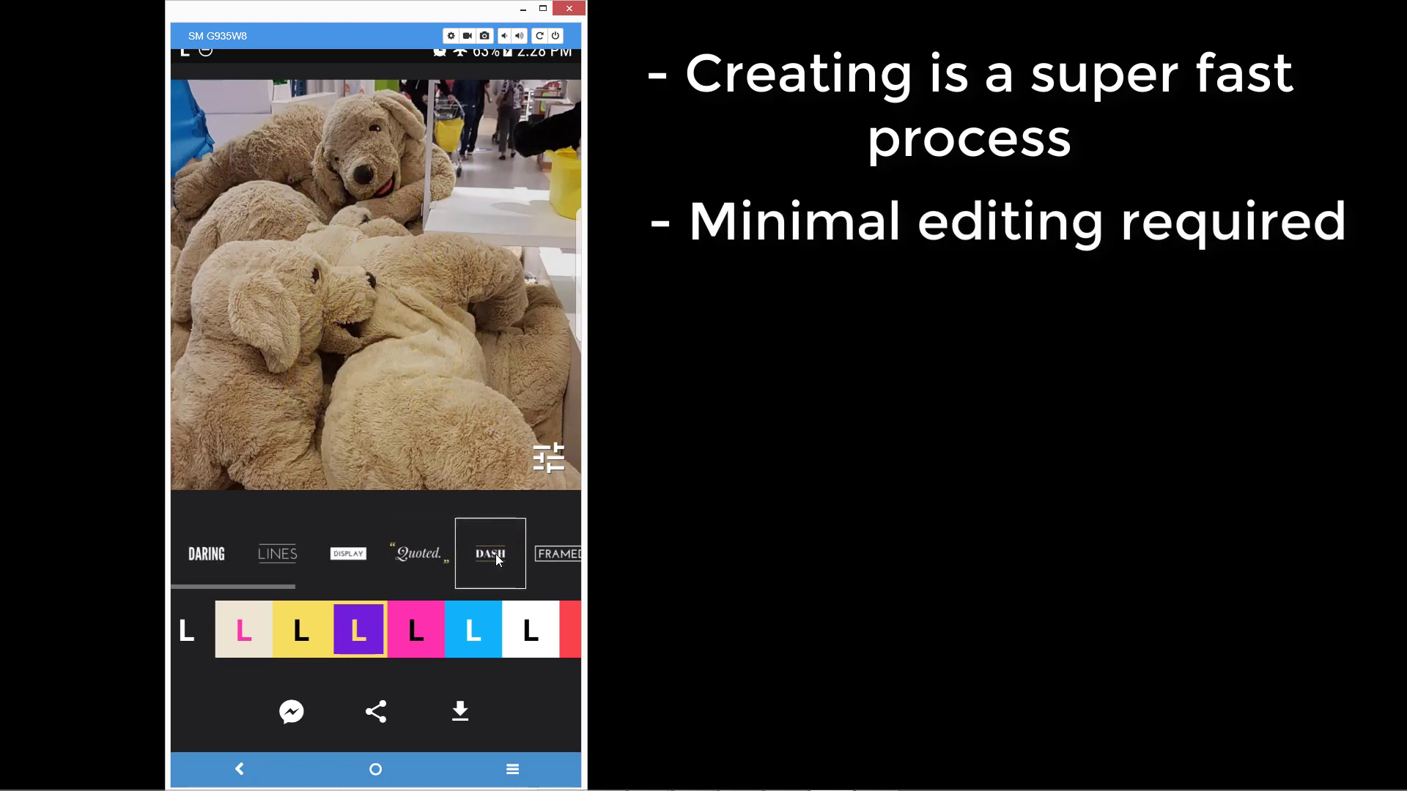
pyautogui.click(460, 626)
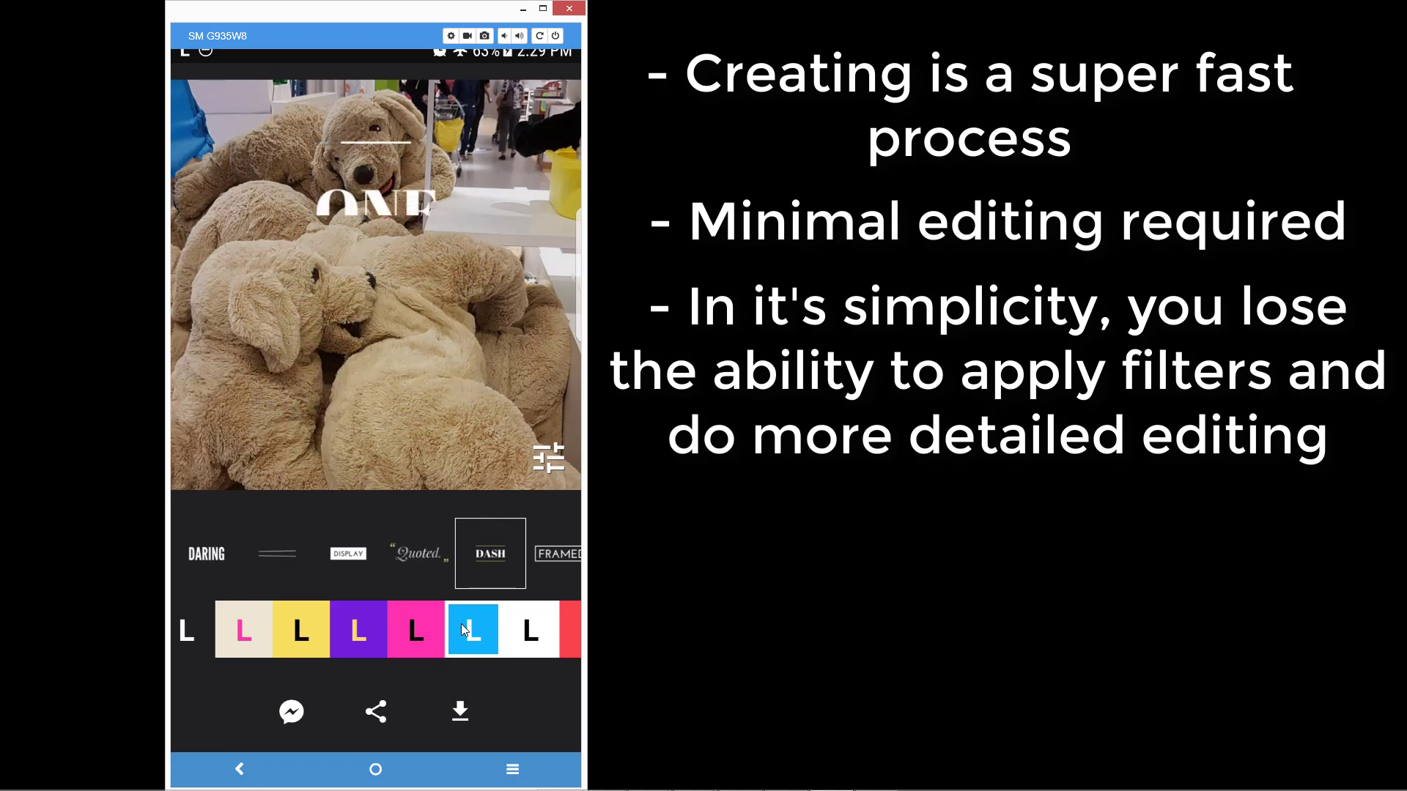
# Try the FRAMED style, then apply MEME and replay it three times.
pyautogui.click(560, 553)
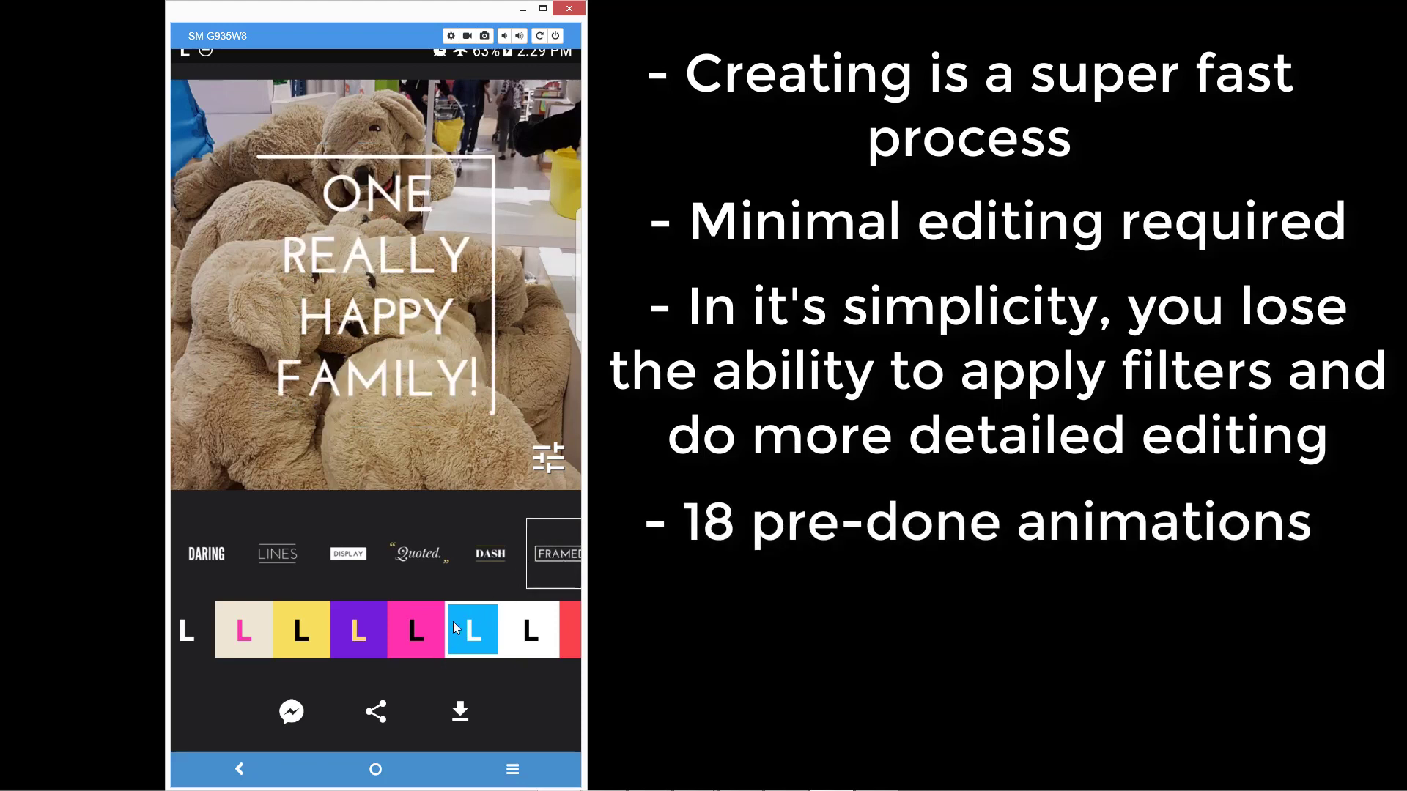
pyautogui.moveTo(499, 557); pyautogui.dragTo(308, 555)
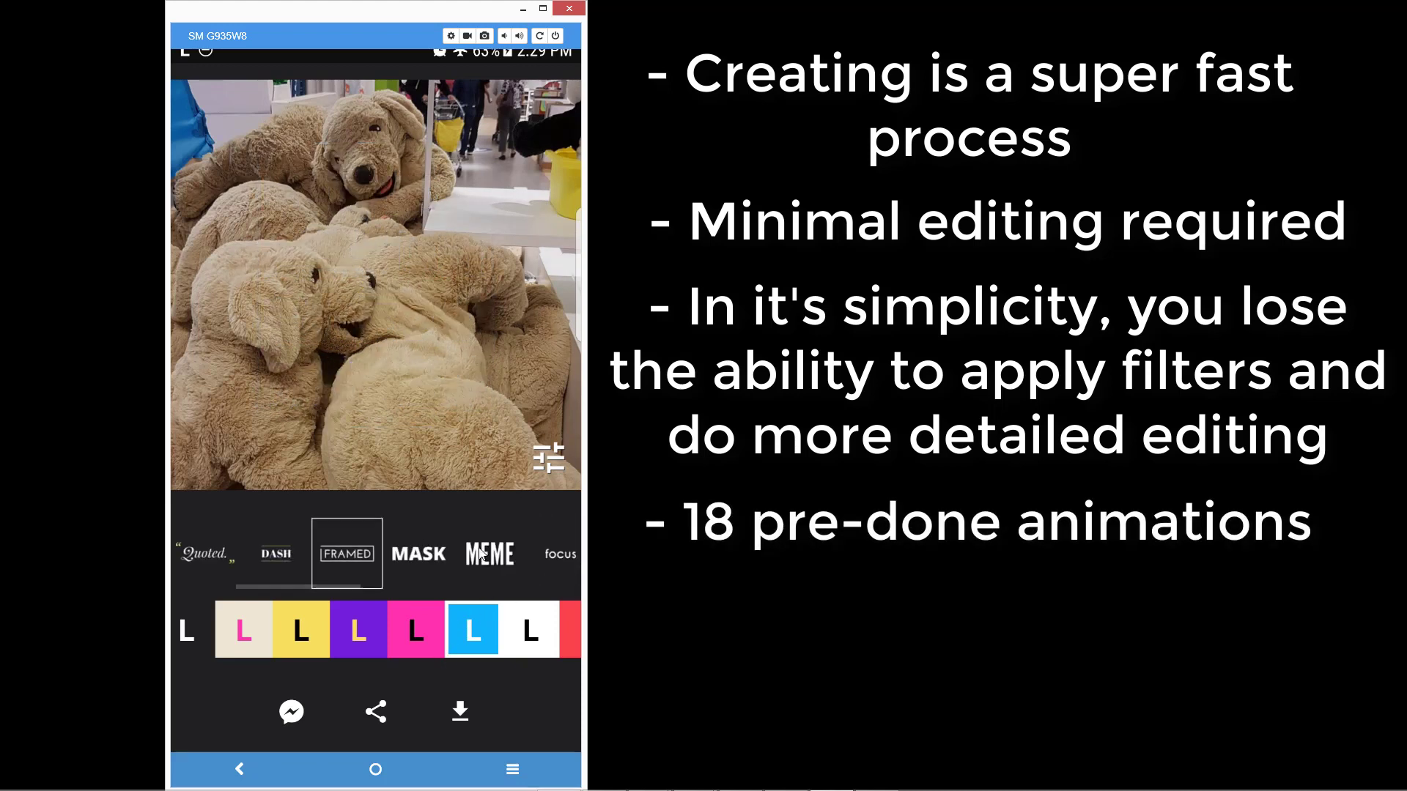
pyautogui.click(484, 555)
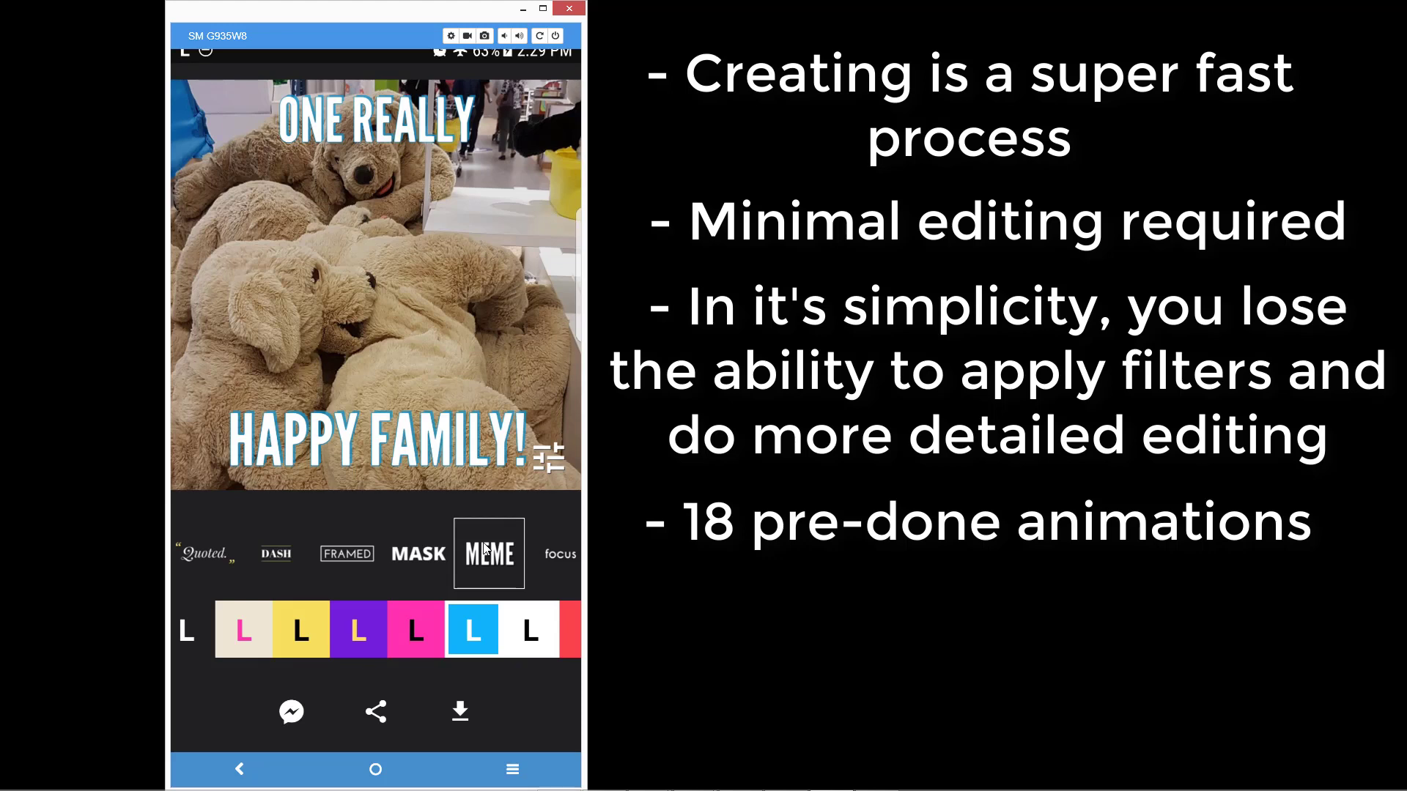
pyautogui.click(485, 546)
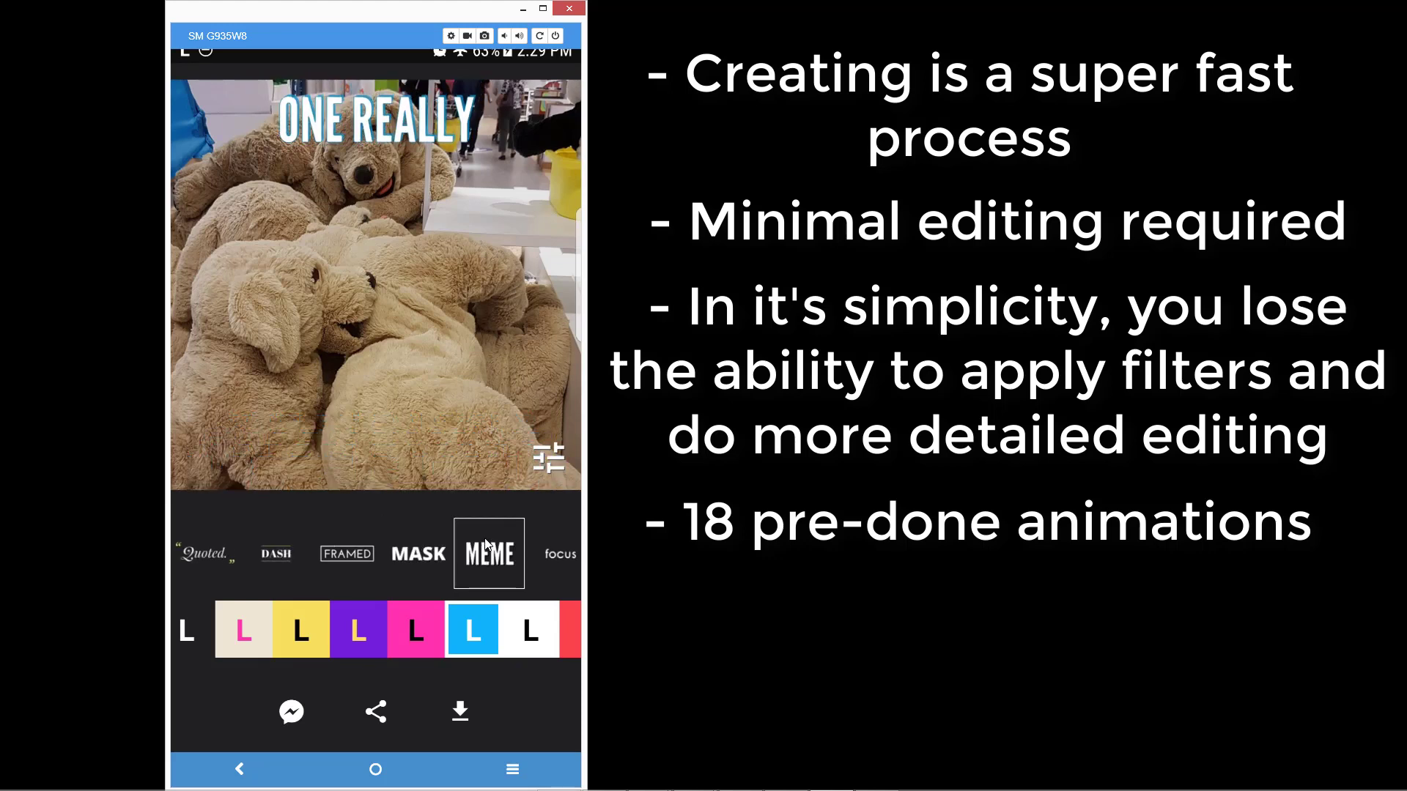
pyautogui.click(505, 556)
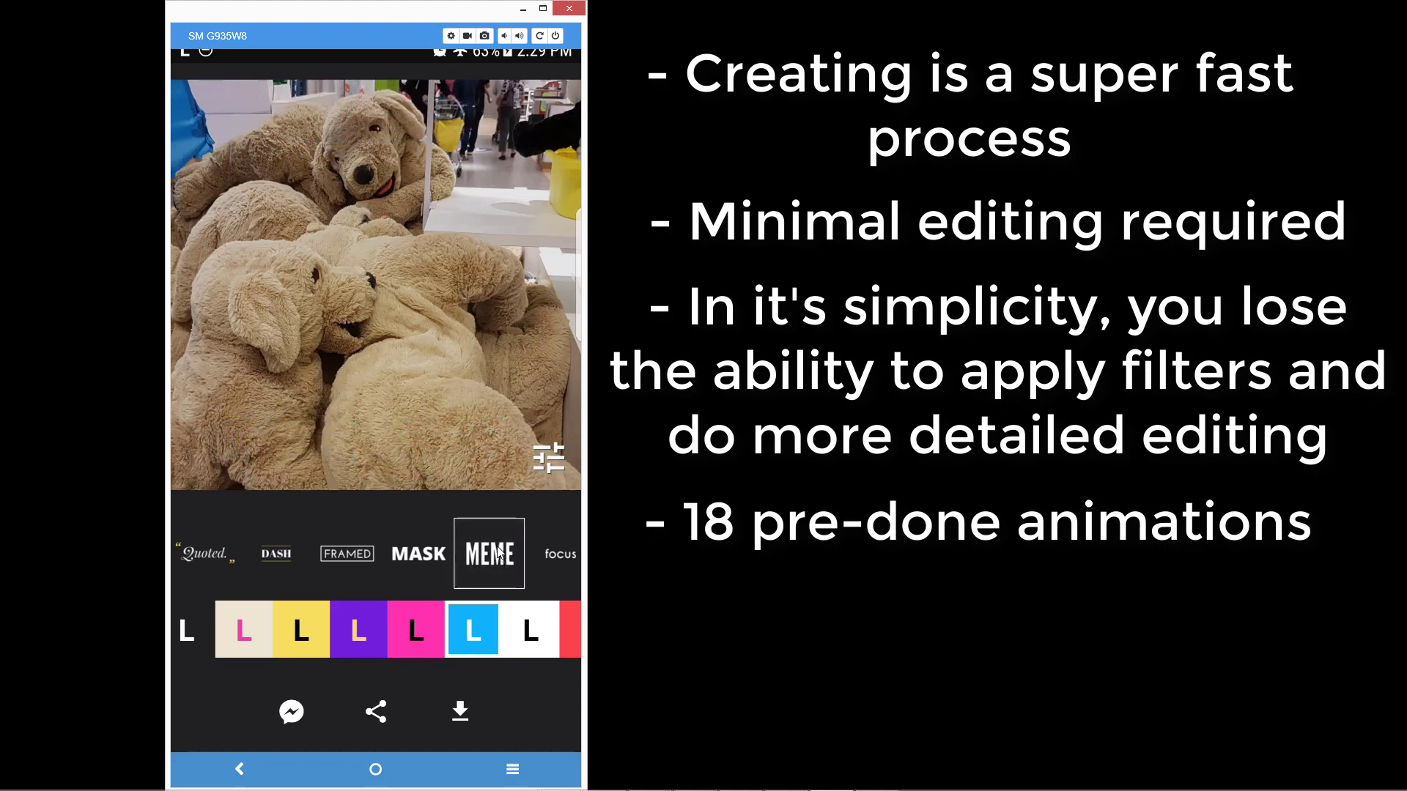
pyautogui.click(498, 551)
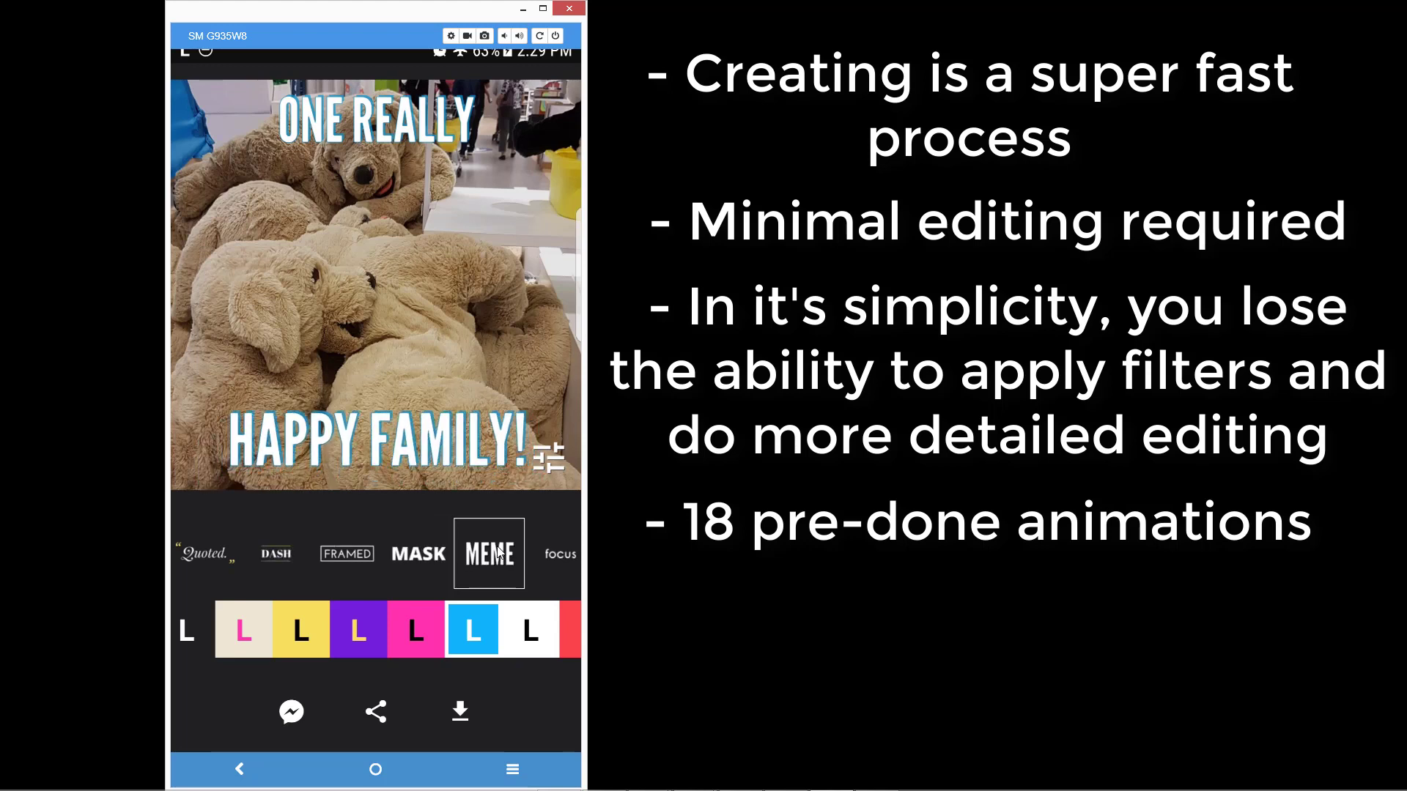
# Try the focus style, then settle on the TAG animation style.
pyautogui.click(559, 555)
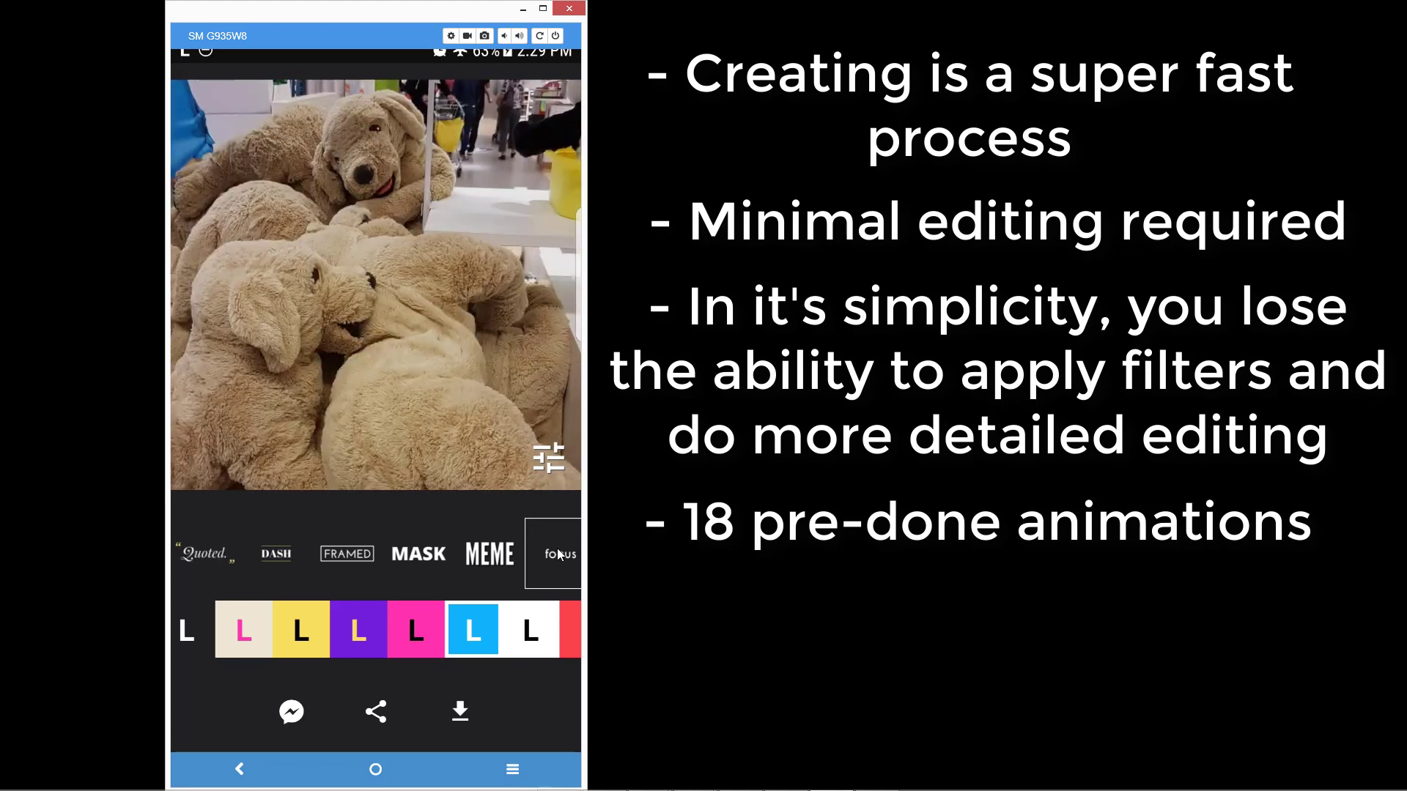
pyautogui.scroll(-2, 513, 557)
pyautogui.click(535, 554)
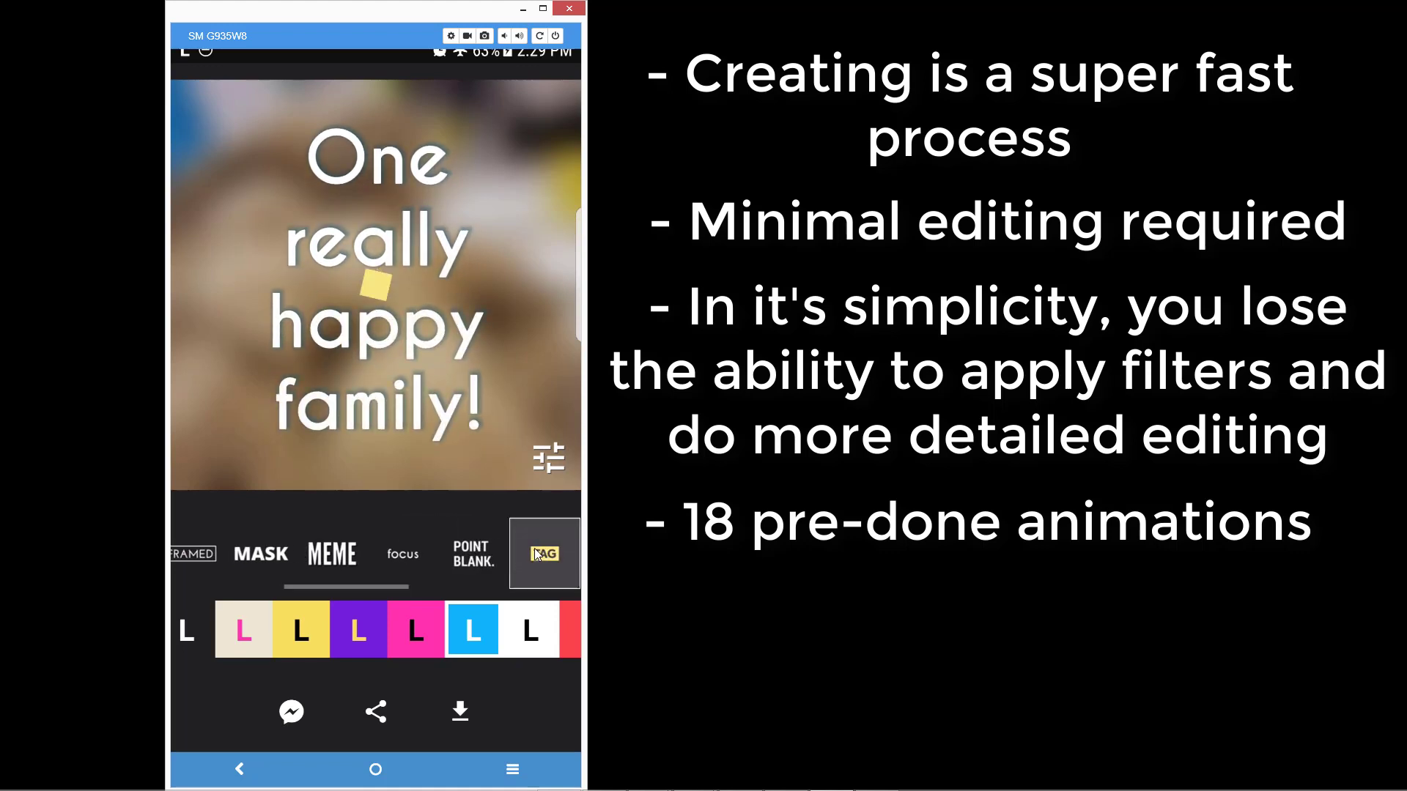